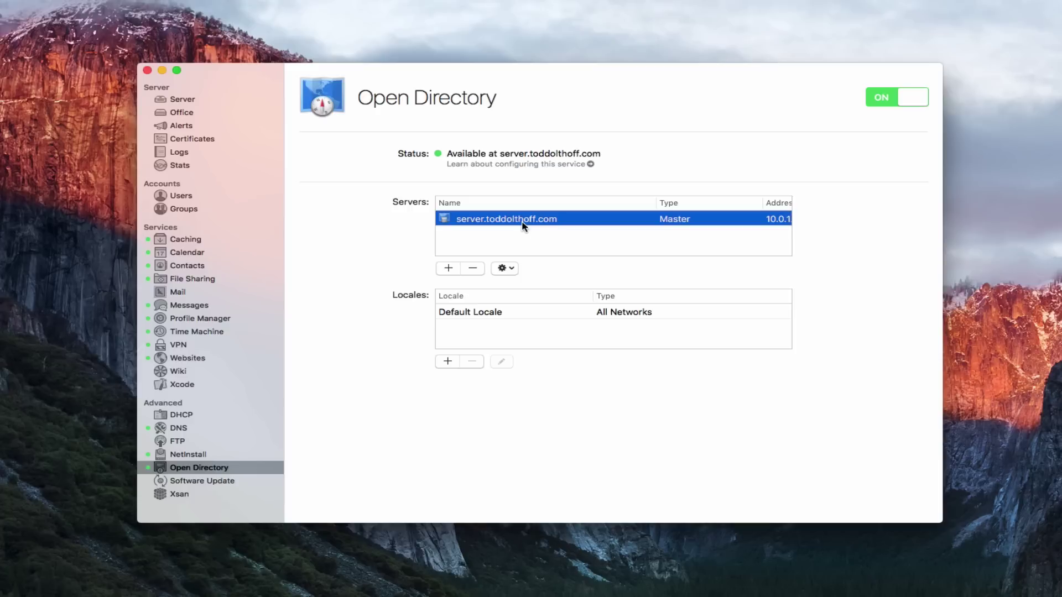
Skip archiving the Open Directory master, then delete it and confirm in the sheet
{"action": "left_click", "coordinate": [511, 271]}
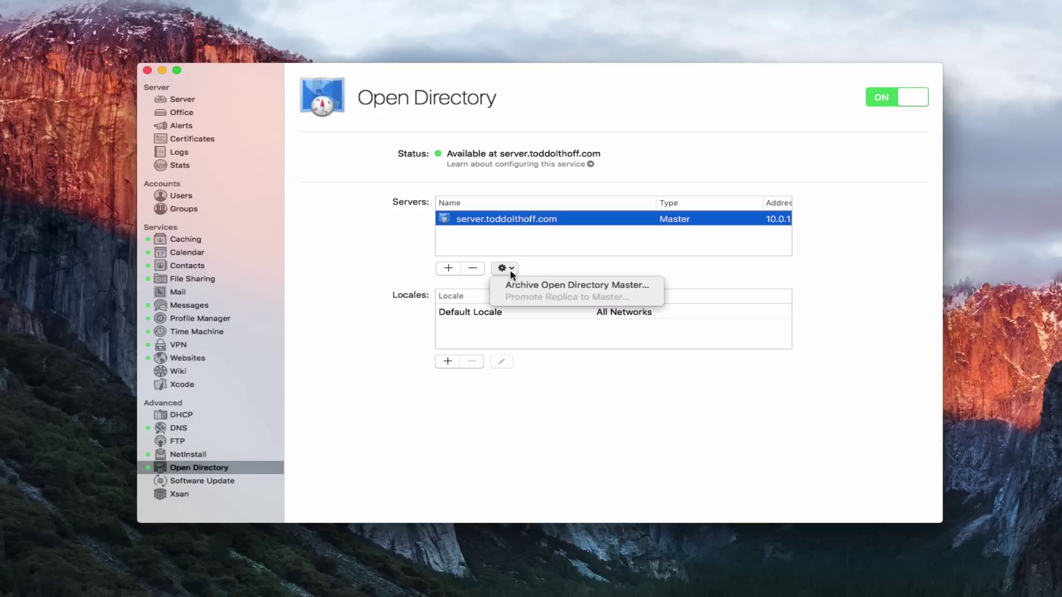
{"action": "left_click", "coordinate": [544, 283]}
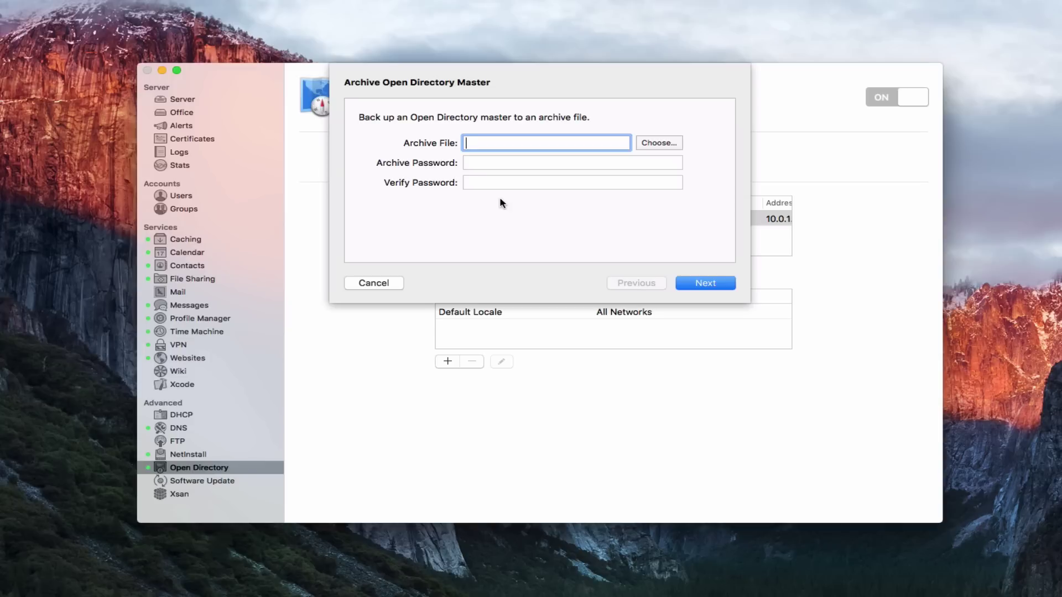
{"action": "left_click", "coordinate": [374, 283]}
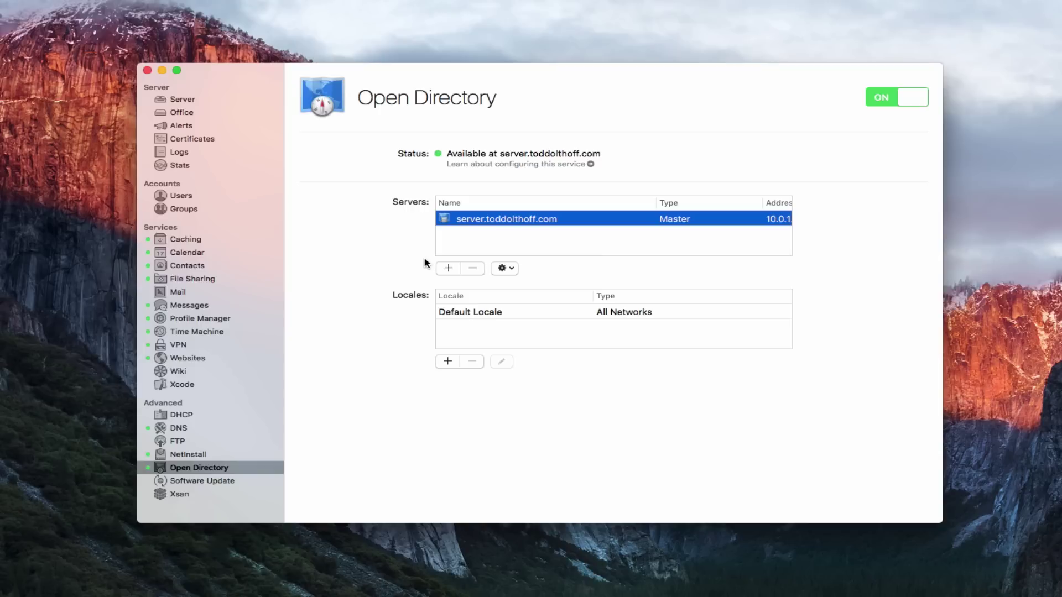
{"action": "left_click", "coordinate": [472, 269]}
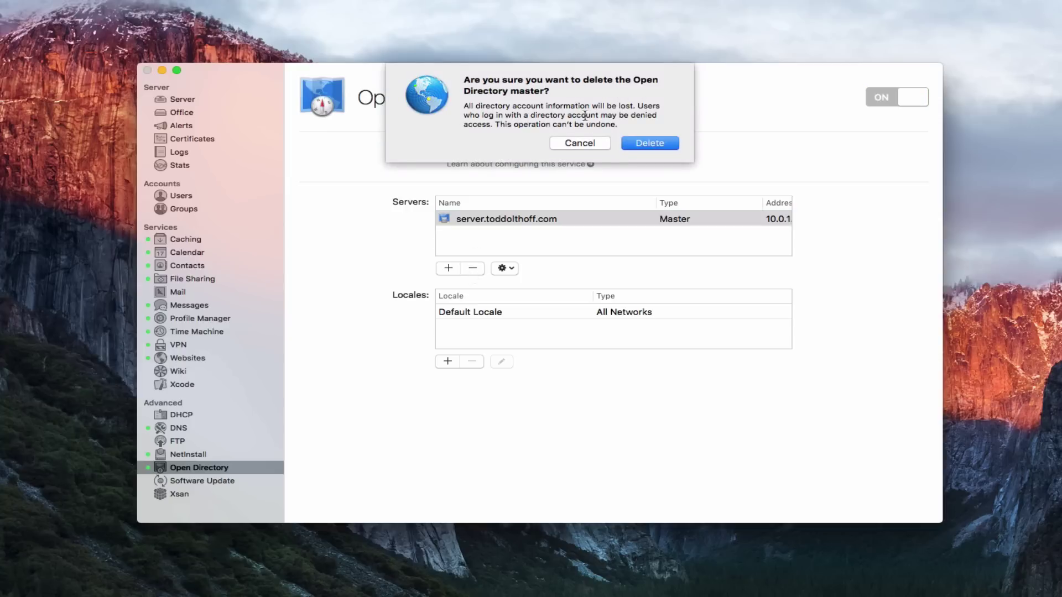
{"action": "left_click", "coordinate": [649, 144]}
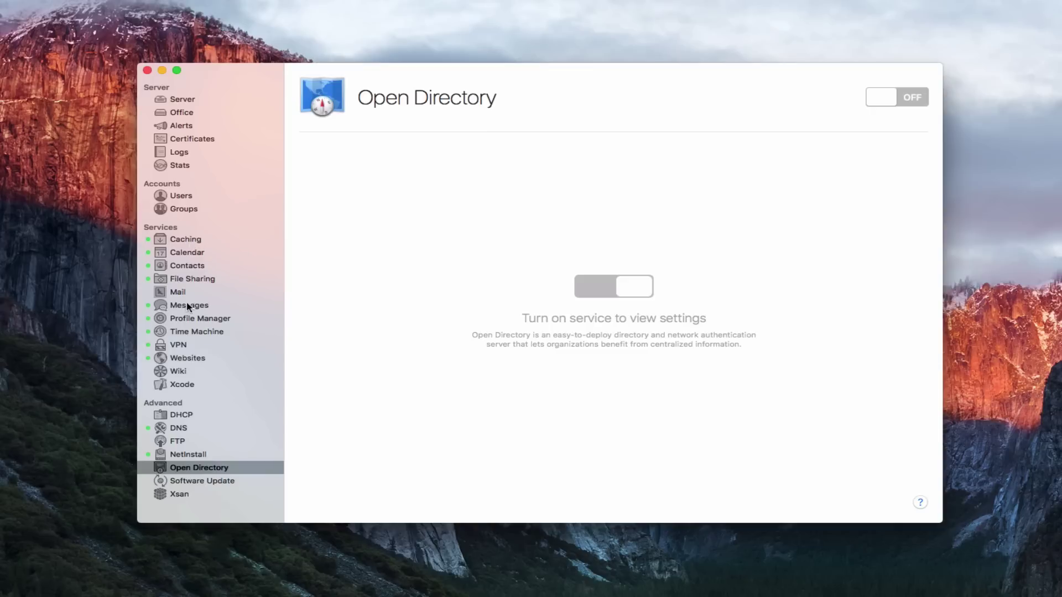
Flip the NetInstall, Caching and Calendar services from ON to OFF
{"action": "left_click", "coordinate": [183, 454]}
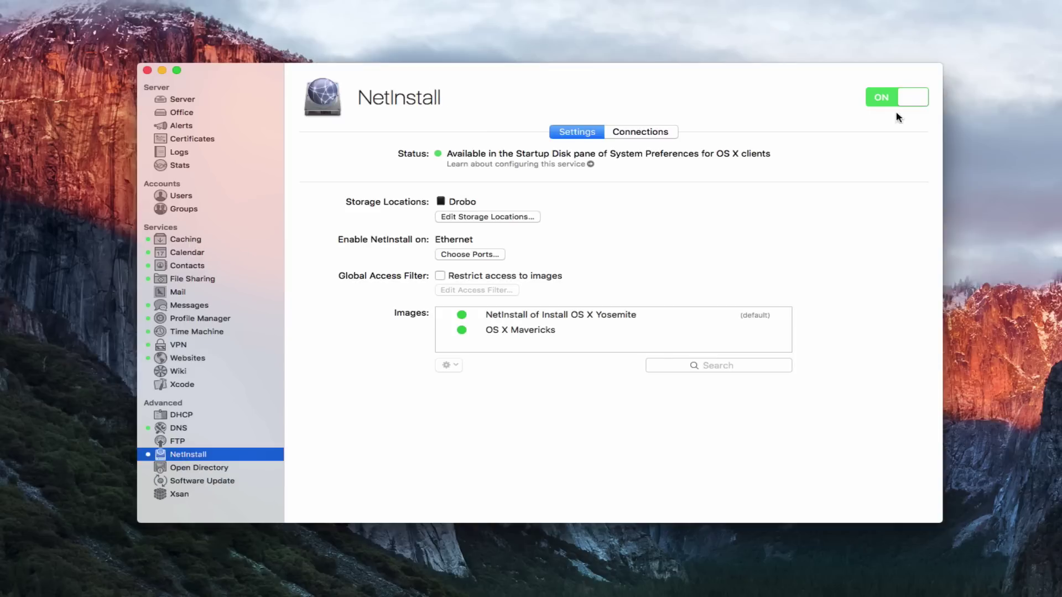
{"action": "left_click", "coordinate": [869, 104]}
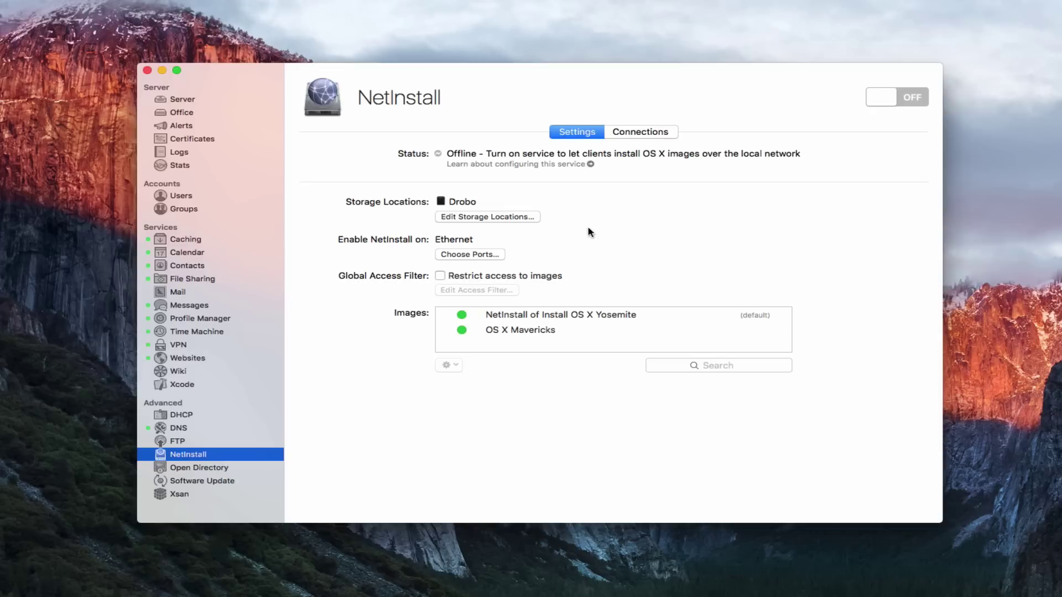
{"action": "left_click", "coordinate": [194, 427]}
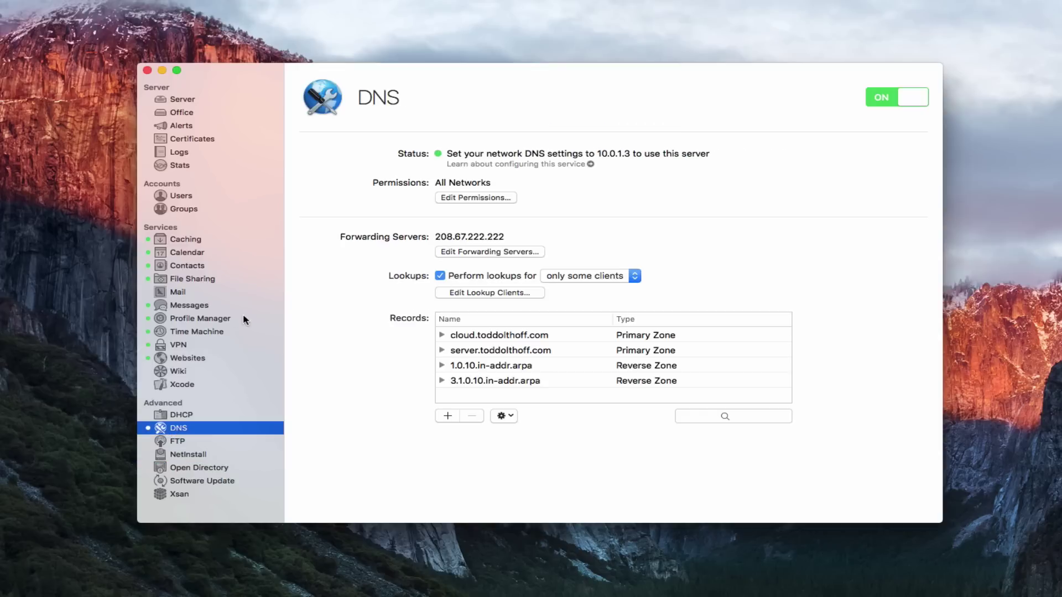
{"action": "left_click", "coordinate": [191, 241]}
{"action": "left_click", "coordinate": [877, 98]}
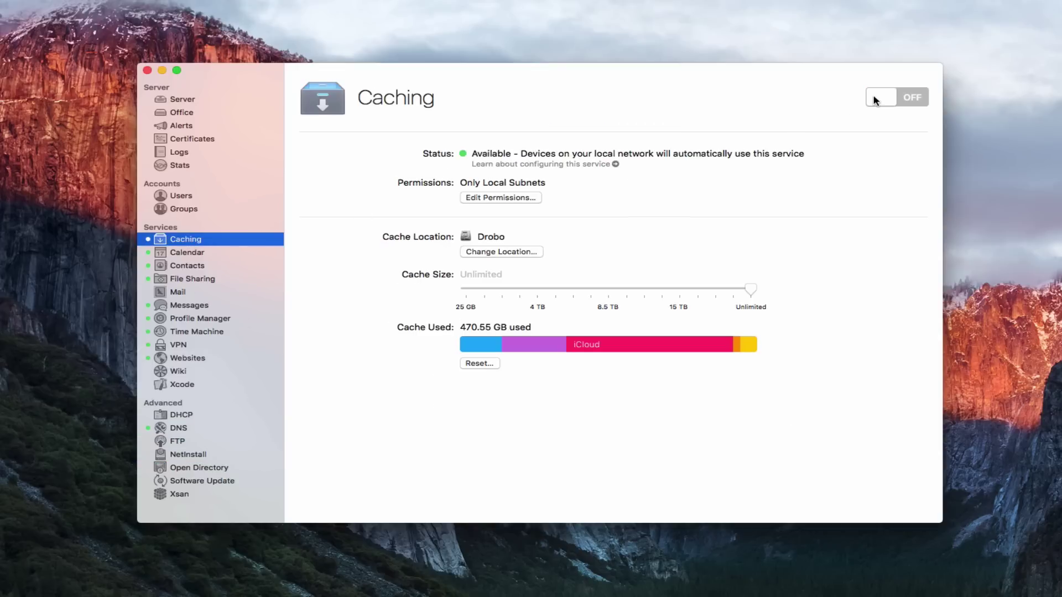
{"action": "left_click", "coordinate": [199, 253]}
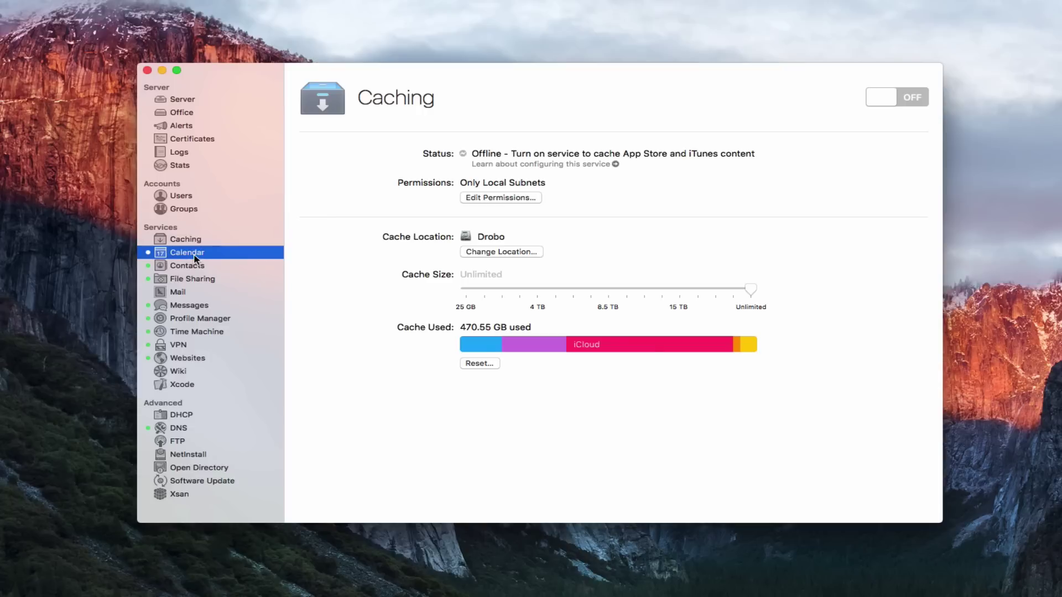
{"action": "left_click", "coordinate": [870, 98]}
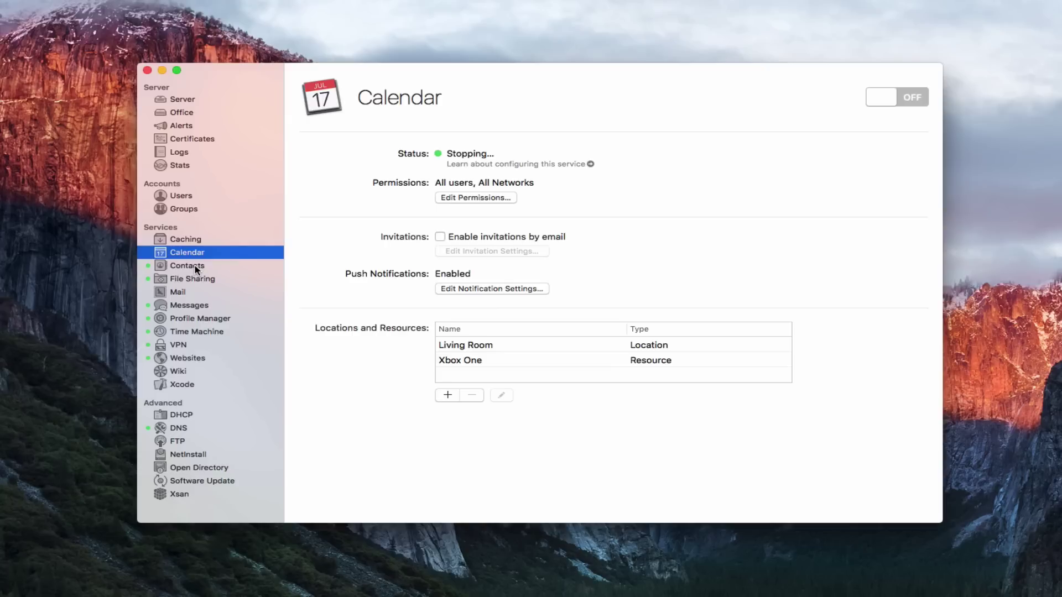
{"action": "left_click", "coordinate": [195, 268]}
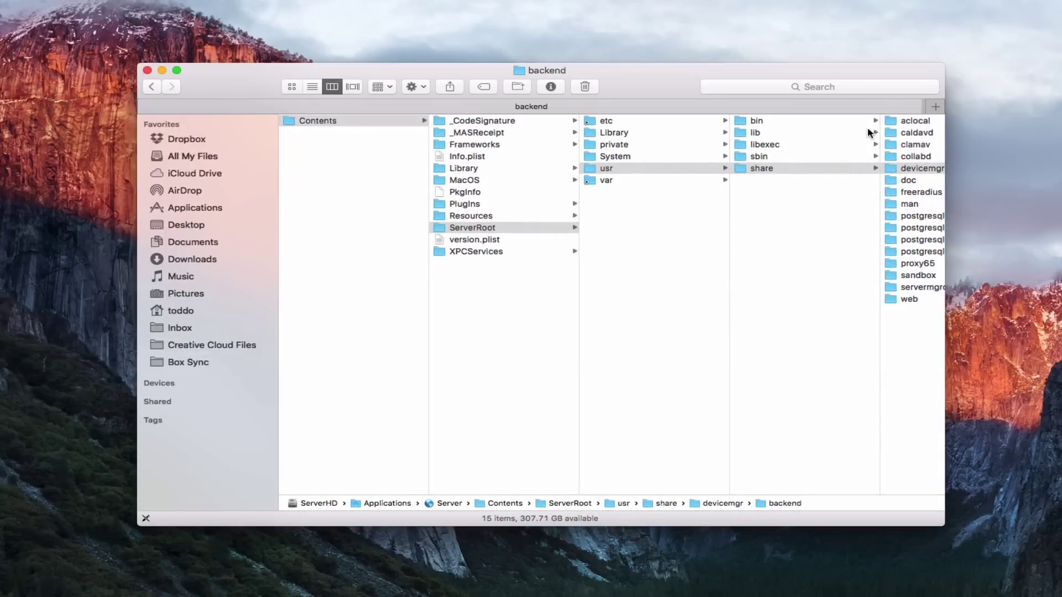
In a new Finder tab, show the package contents of Applications > Server
{"action": "left_click", "coordinate": [935, 106]}
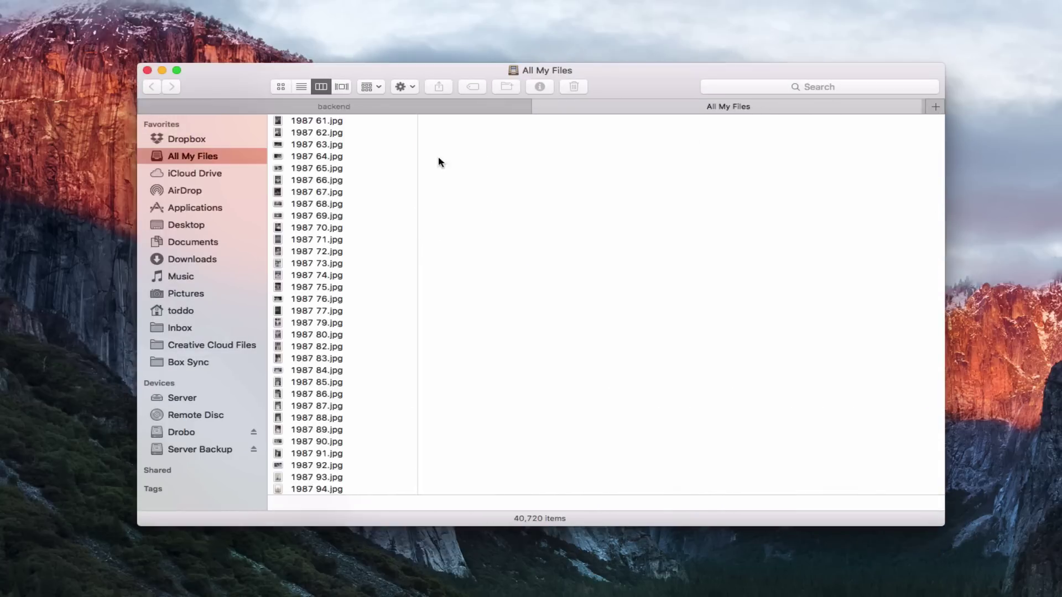
{"action": "left_click", "coordinate": [202, 207]}
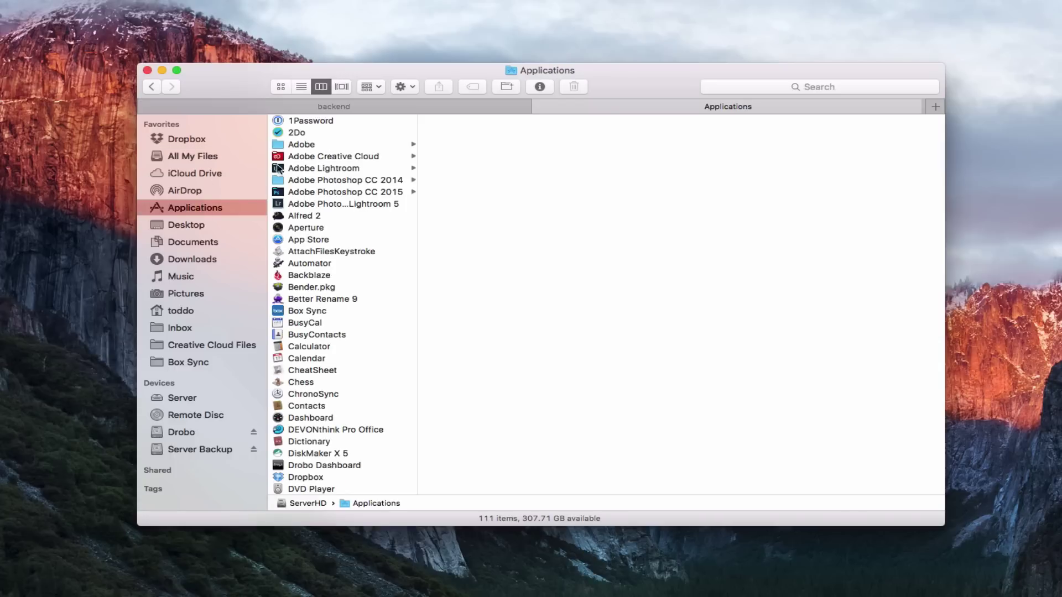
{"action": "scroll", "coordinate": [341, 287], "scroll_direction": "down", "scroll_amount": 10}
{"action": "scroll", "coordinate": [341, 287], "scroll_direction": "down", "scroll_amount": 15}
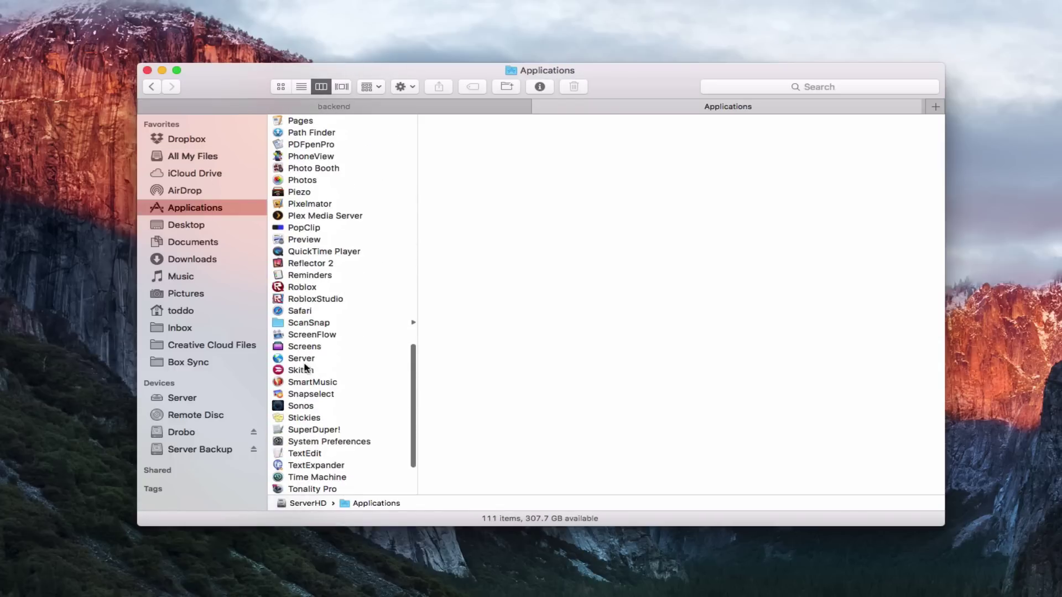
{"action": "left_click", "coordinate": [299, 361]}
{"action": "right_click", "coordinate": [299, 361]}
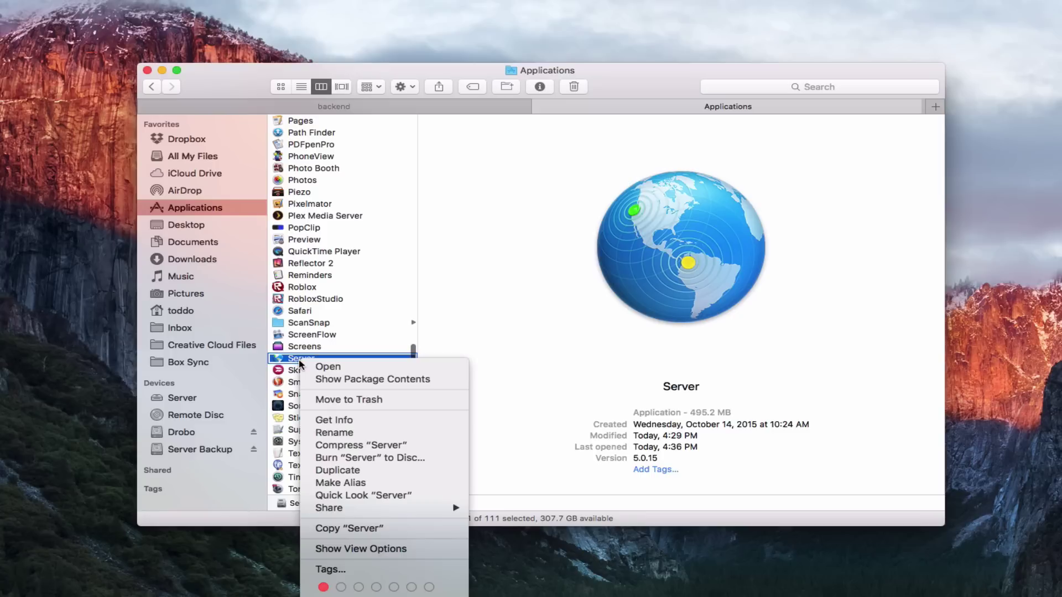
{"action": "left_click", "coordinate": [340, 380]}
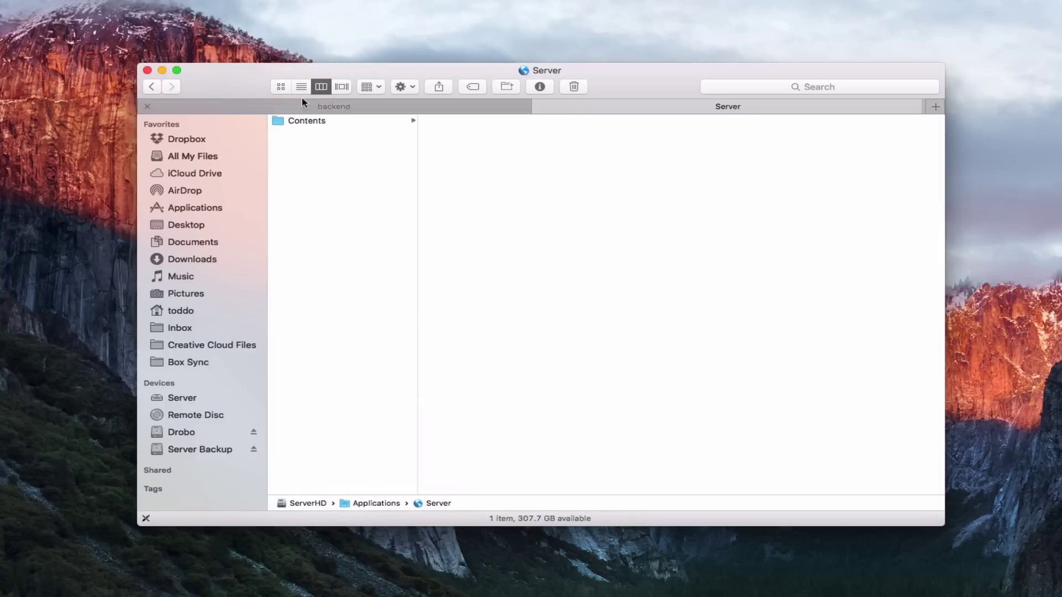
Select wipeDB.sh in the ServerRoot devicemgr backend folder
{"action": "left_click", "coordinate": [386, 106]}
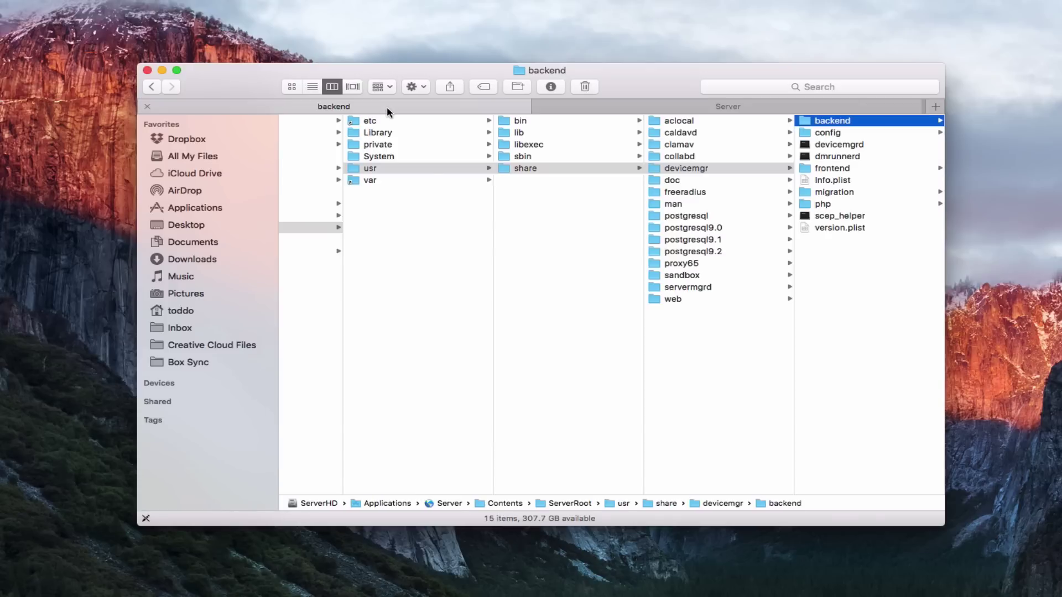
{"action": "scroll", "coordinate": [387, 247], "scroll_direction": "left", "scroll_amount": 5}
{"action": "scroll", "coordinate": [386, 253], "scroll_direction": "left", "scroll_amount": 1}
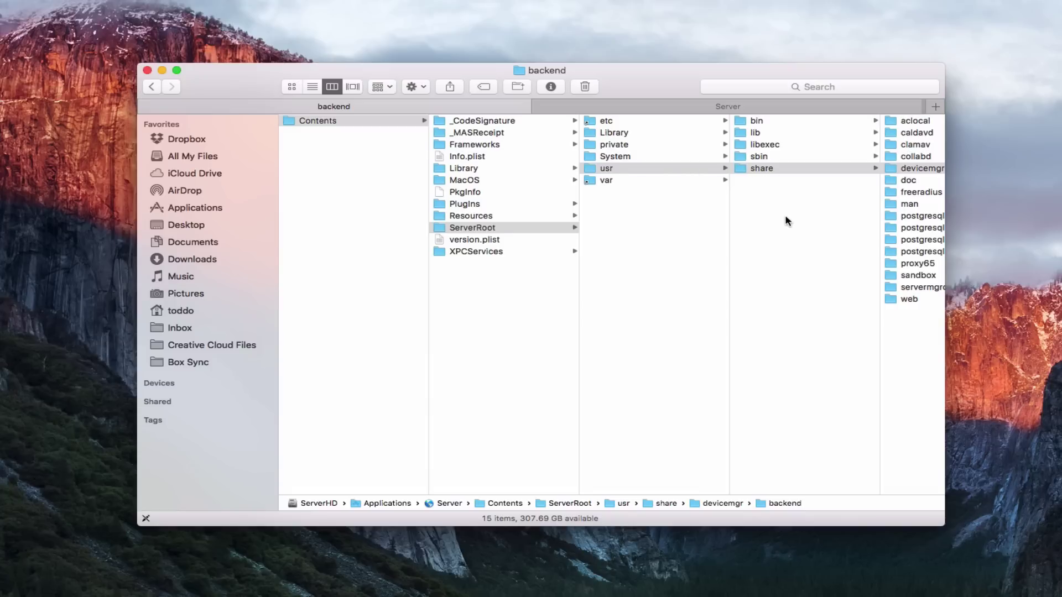
{"action": "scroll", "coordinate": [784, 220], "scroll_direction": "right", "scroll_amount": 5}
{"action": "scroll", "coordinate": [765, 230], "scroll_direction": "right", "scroll_amount": 3}
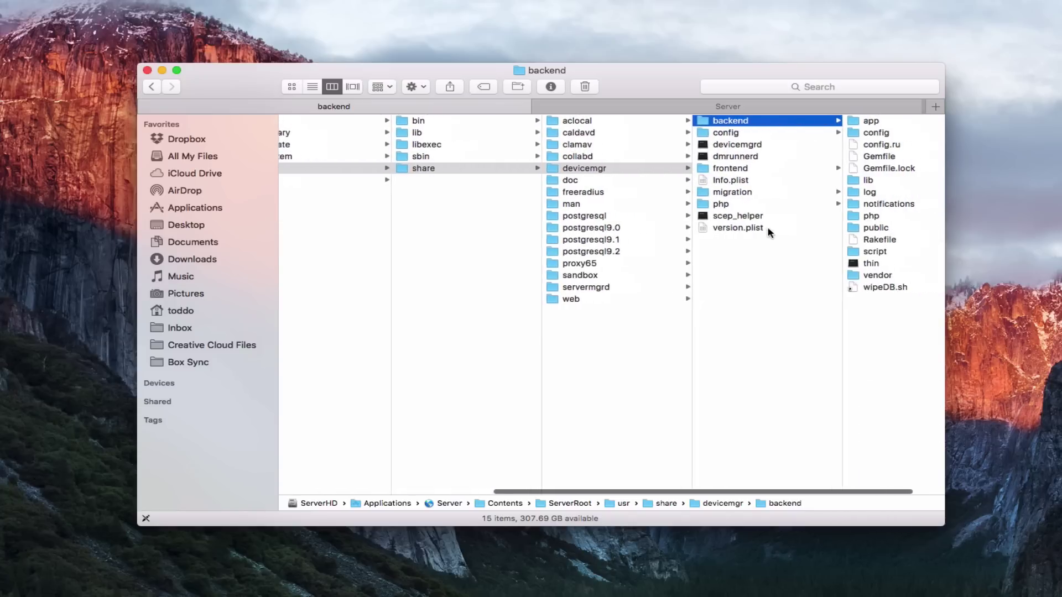
{"action": "scroll", "coordinate": [782, 238], "scroll_direction": "right", "scroll_amount": 2}
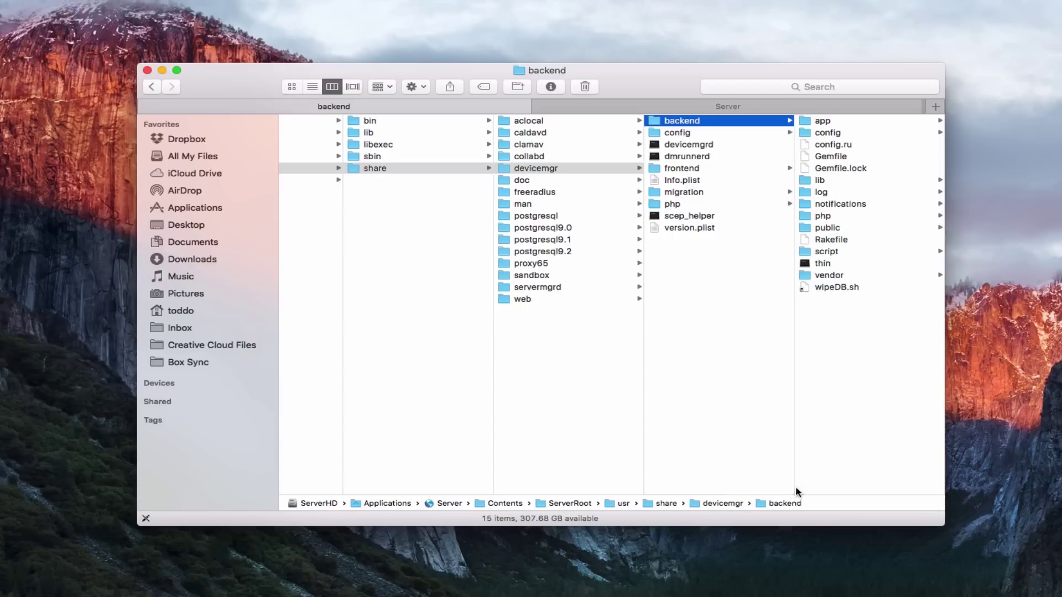
{"action": "left_click", "coordinate": [833, 288]}
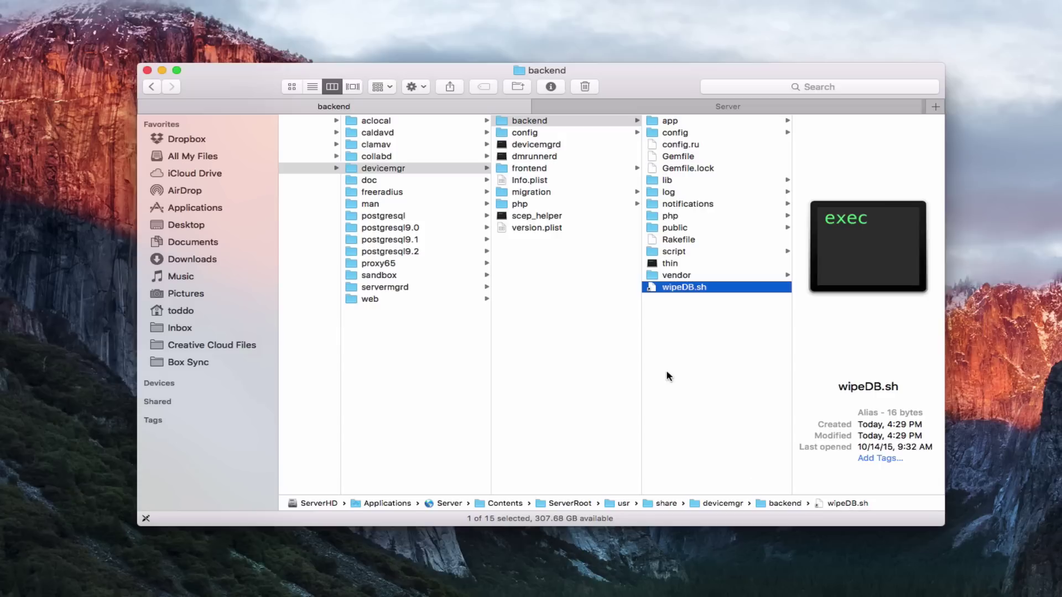
Run wipeDB.sh in Terminal with the administrator password, then close its window
{"action": "double_click", "coordinate": [655, 289]}
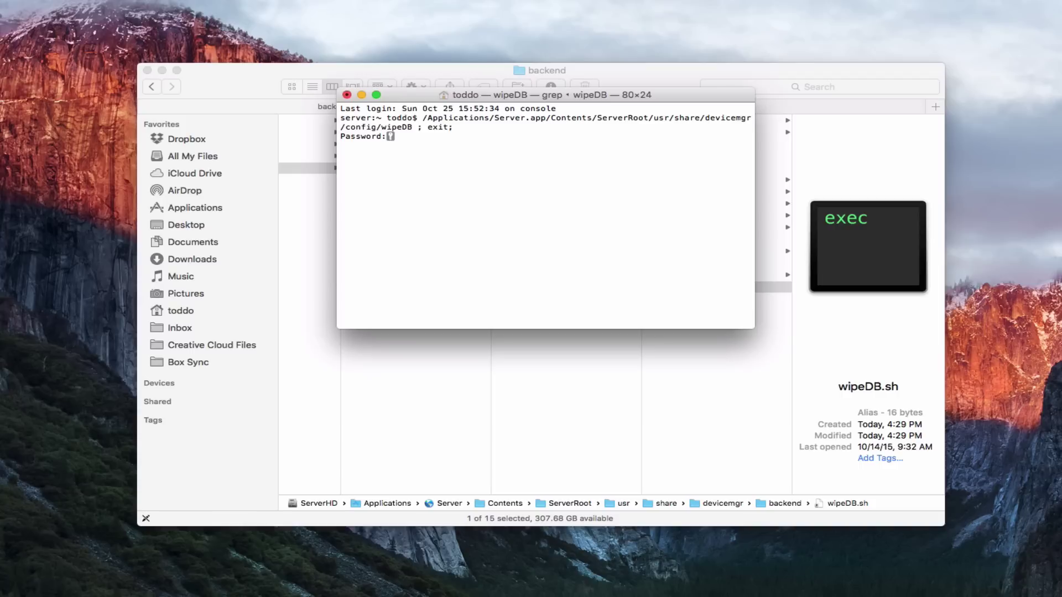
{"action": "key", "text": "Return"}
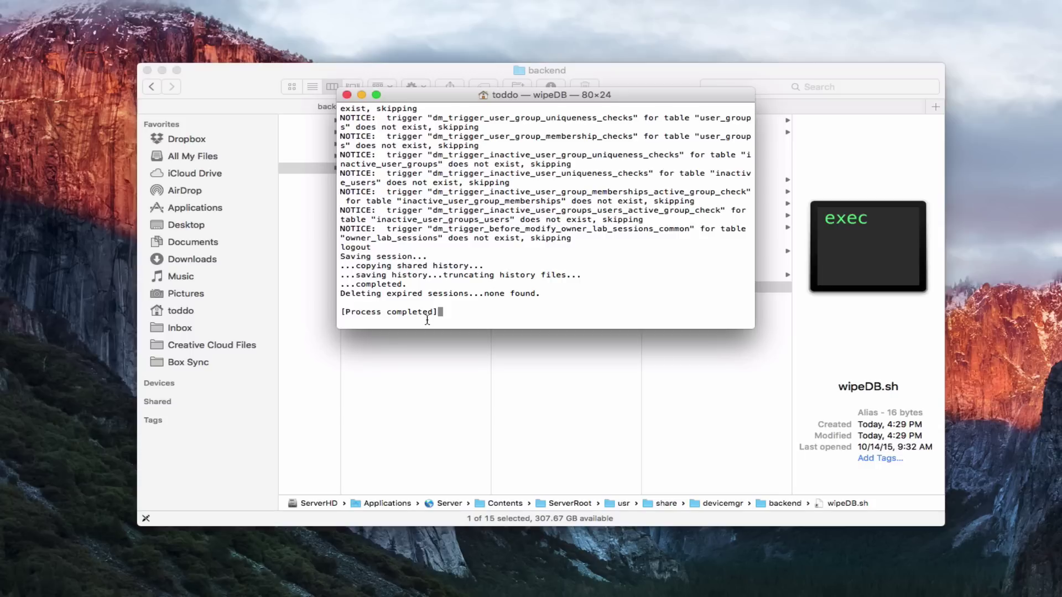
{"action": "left_click", "coordinate": [346, 96]}
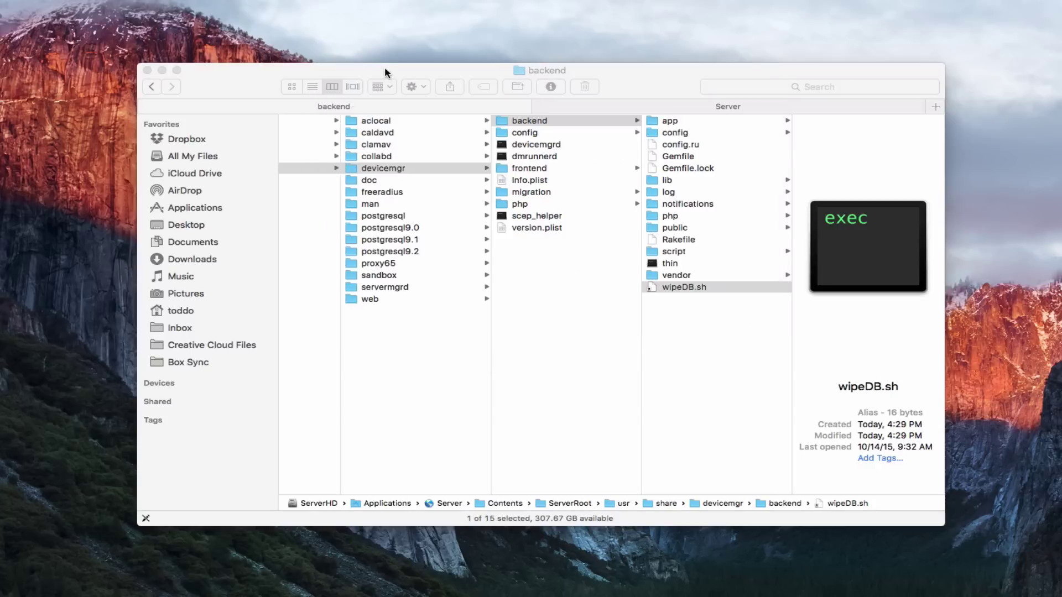
{"action": "left_click", "coordinate": [384, 66]}
Drag the Server app from Applications to the Trash, authorising with the admin password
{"action": "left_click", "coordinate": [162, 71]}
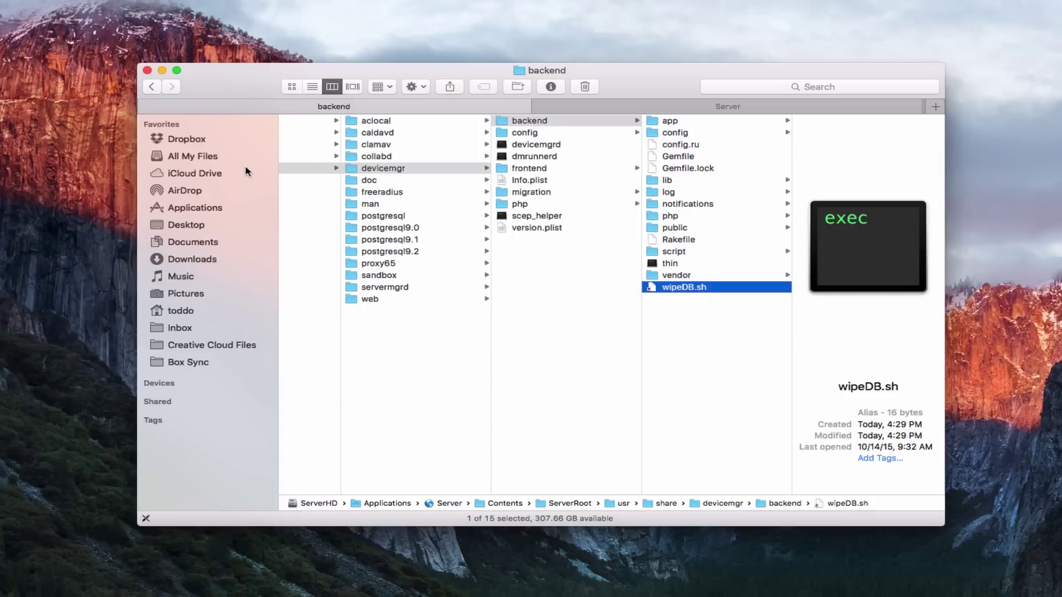
{"action": "left_click", "coordinate": [188, 209]}
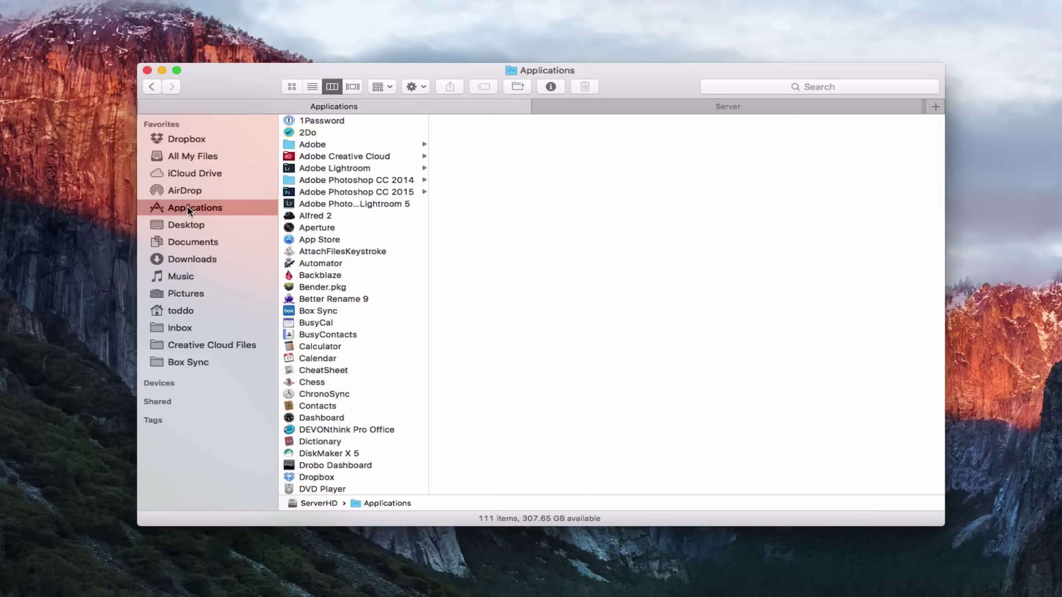
{"action": "scroll", "coordinate": [360, 408], "scroll_direction": "down", "scroll_amount": 5}
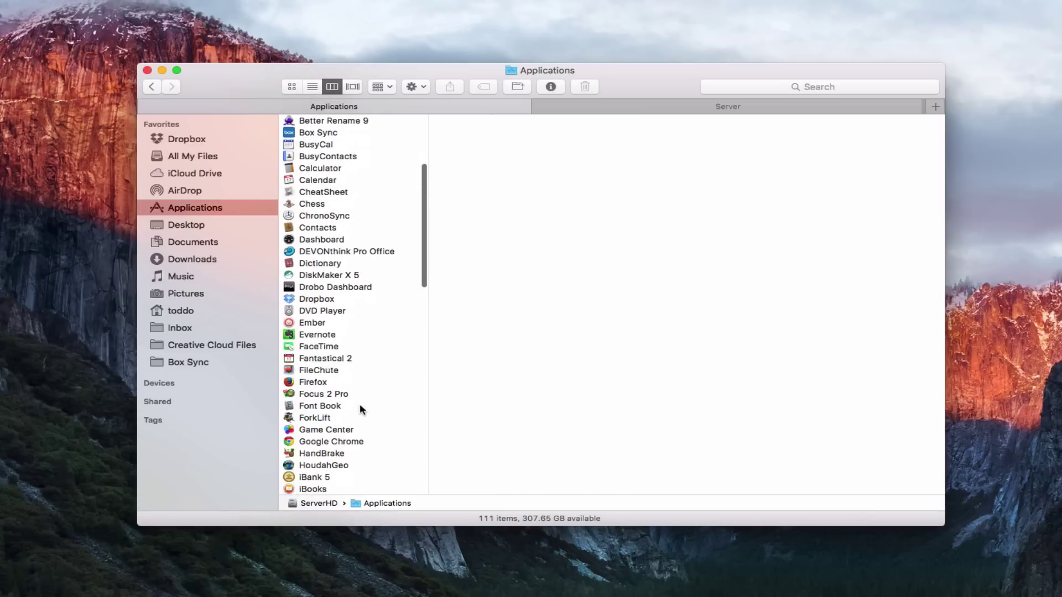
{"action": "scroll", "coordinate": [360, 408], "scroll_direction": "down", "scroll_amount": 6}
{"action": "scroll", "coordinate": [360, 408], "scroll_direction": "down", "scroll_amount": 12}
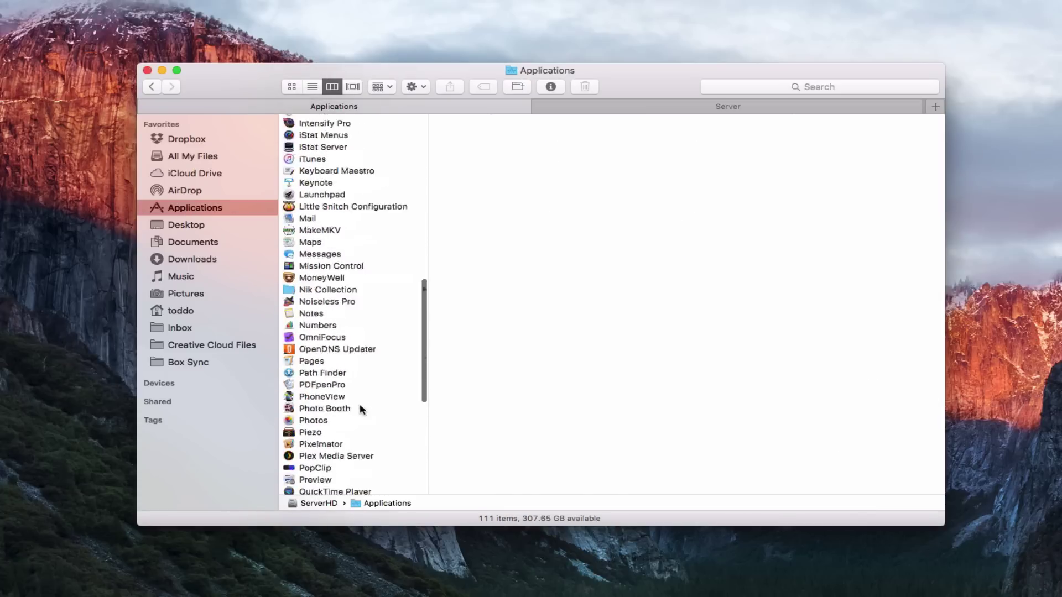
{"action": "scroll", "coordinate": [360, 408], "scroll_direction": "down", "scroll_amount": 4}
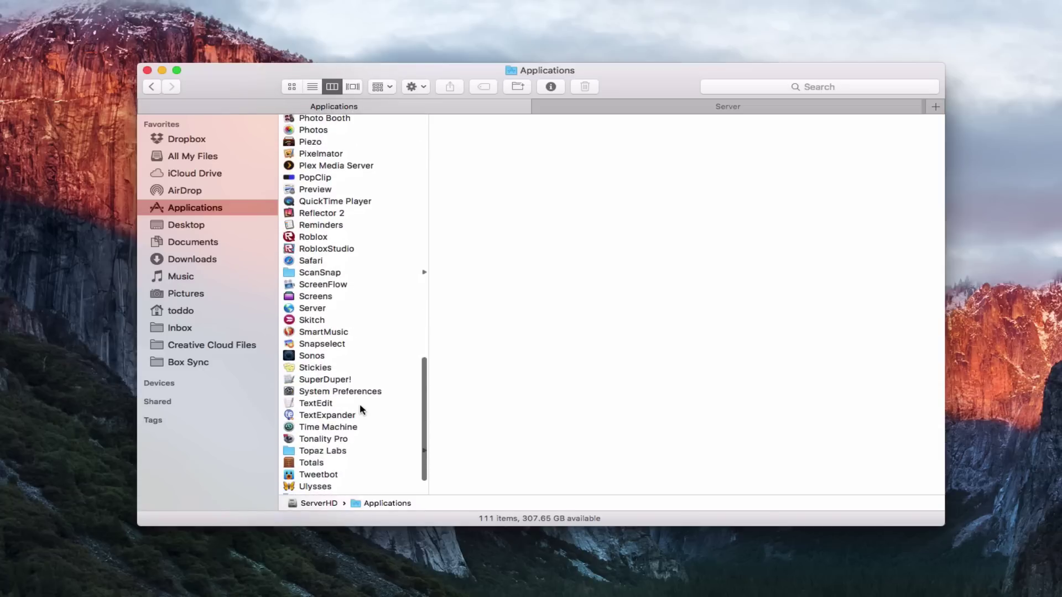
{"action": "left_click", "coordinate": [291, 309]}
{"action": "left_click_drag", "start_coordinate": [291, 310], "coordinate": [1051, 592]}
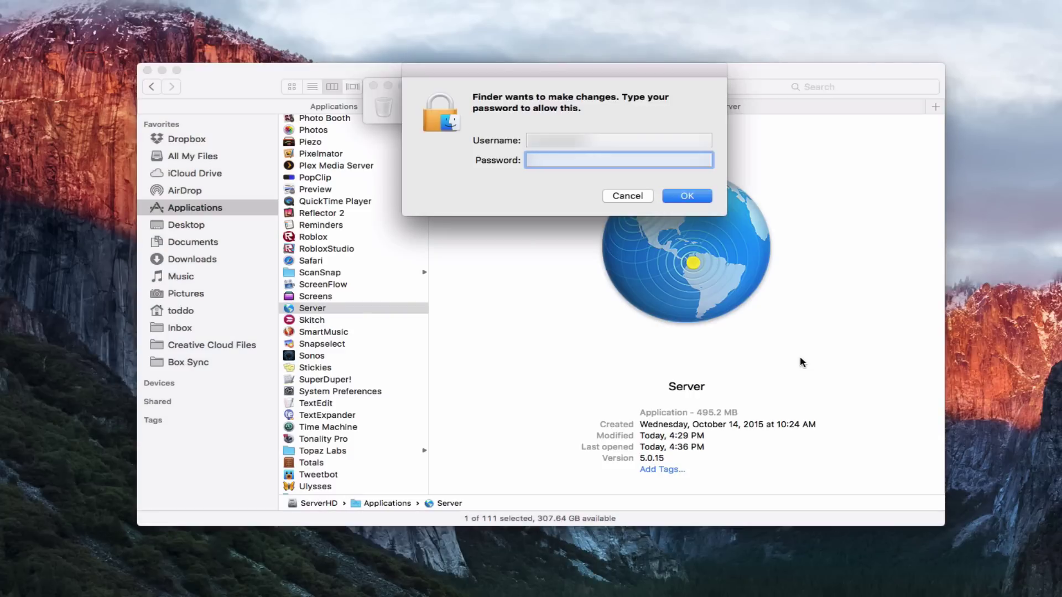
{"action": "type", "text": "••••••"}
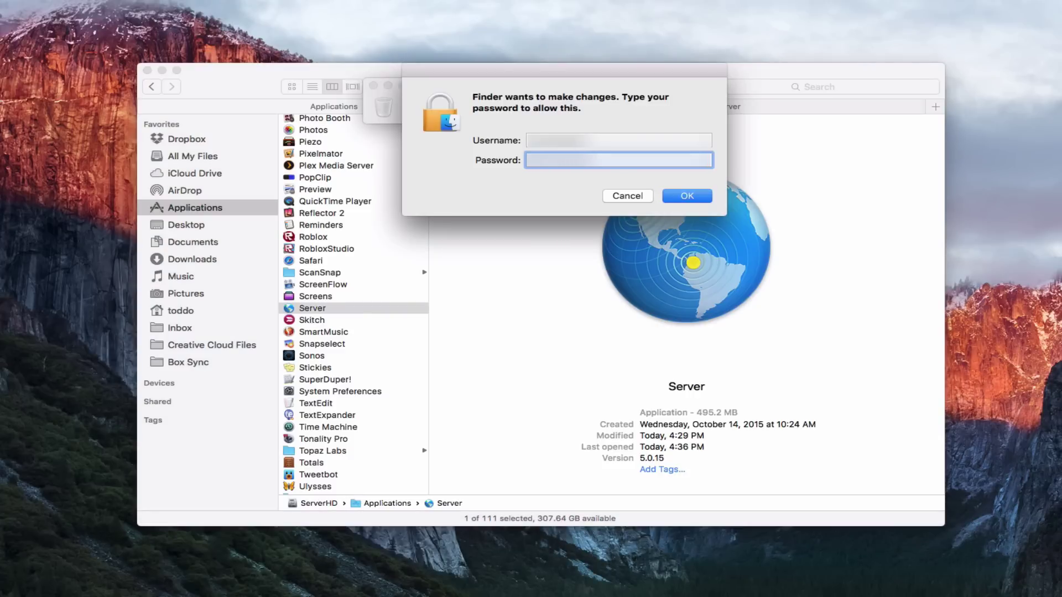
{"action": "key", "text": "Return"}
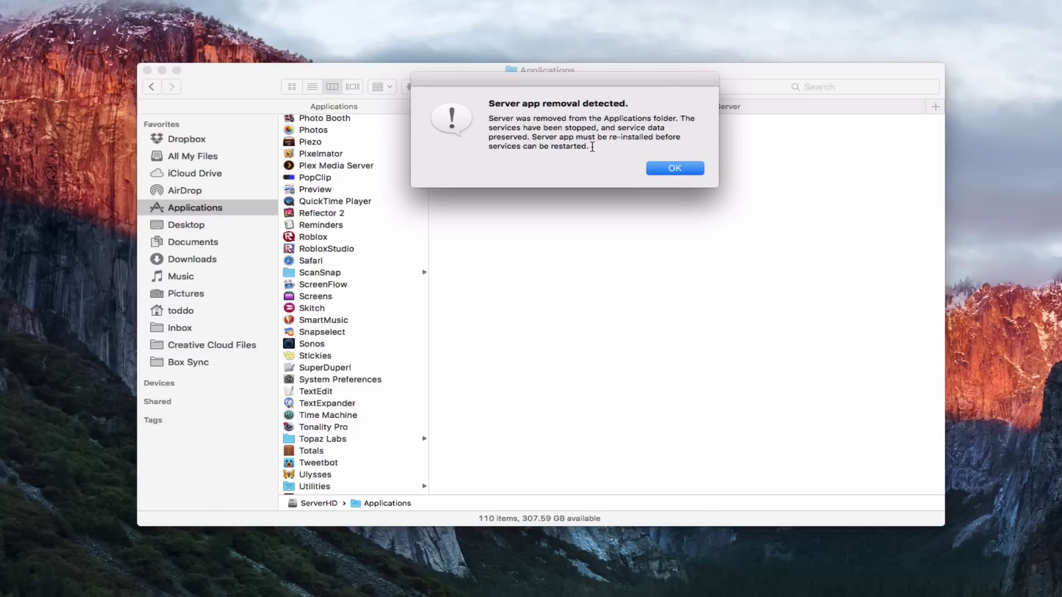
Dismiss the removal alert and restore Finder at ServerHD > Library
{"action": "left_click", "coordinate": [681, 173]}
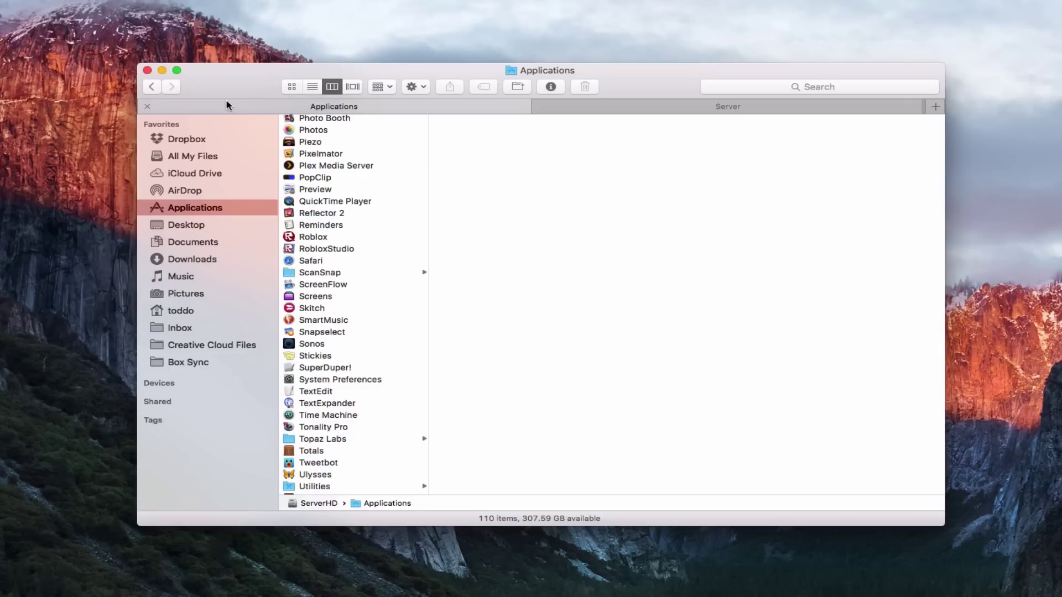
{"action": "left_click", "coordinate": [161, 69]}
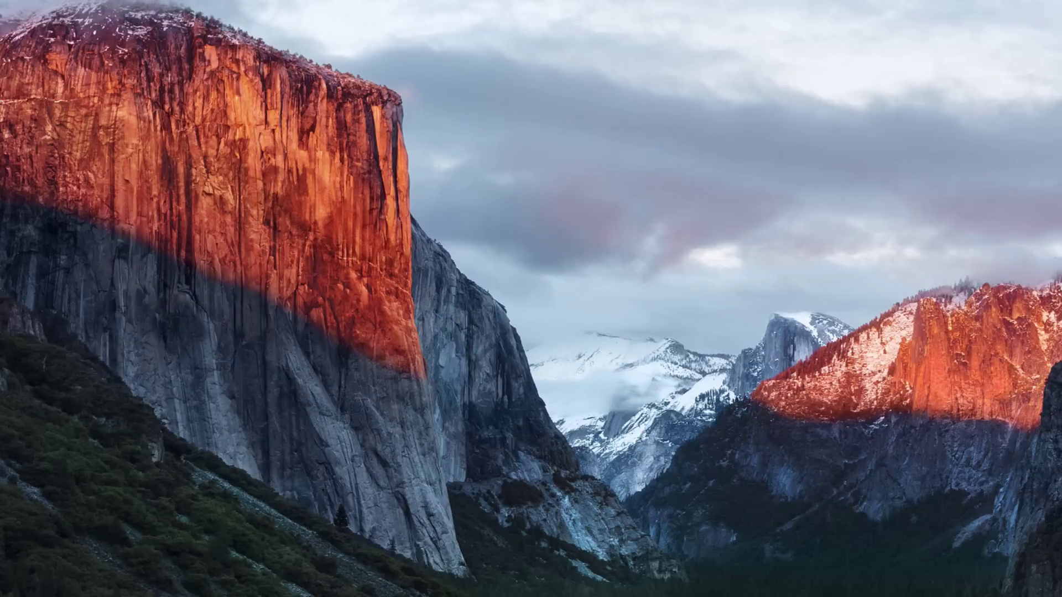
{"action": "left_click", "coordinate": [912, 595]}
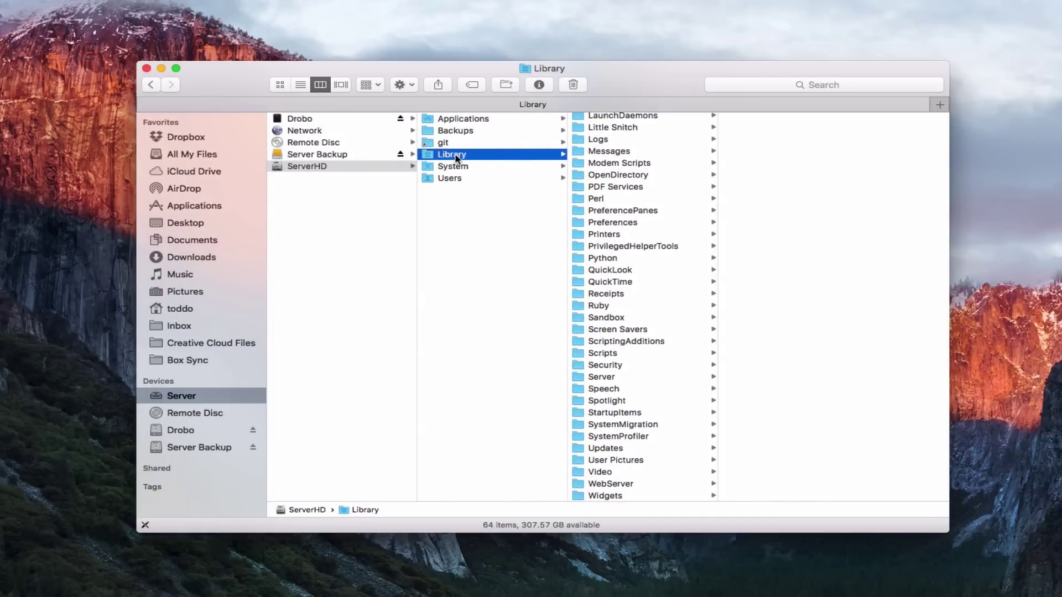
Trash the Library > Server folder, authorising with the admin password
{"action": "scroll", "coordinate": [638, 319], "scroll_direction": "down", "scroll_amount": 1}
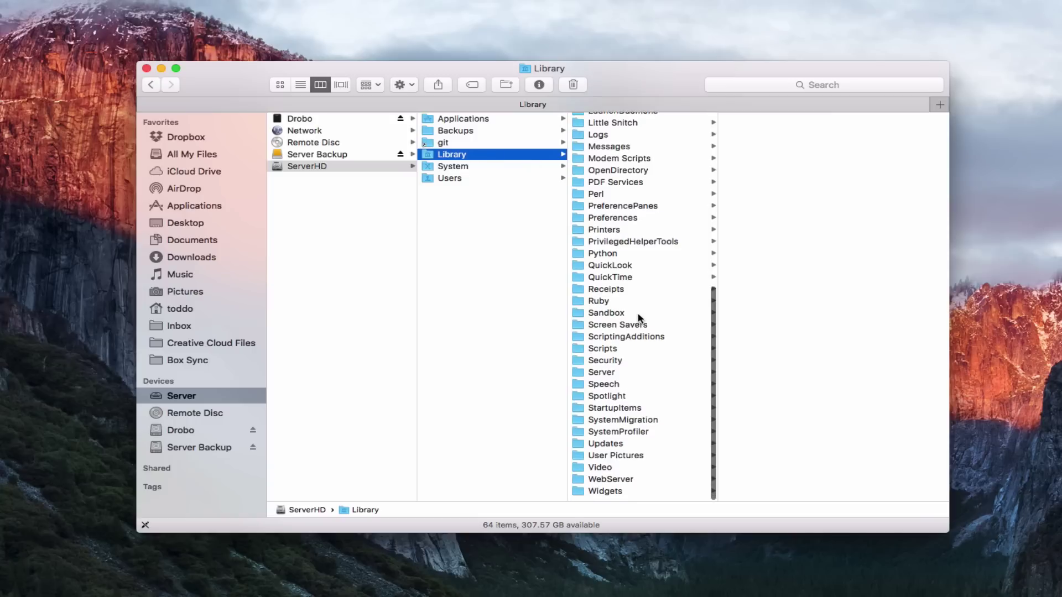
{"action": "left_click", "coordinate": [605, 378]}
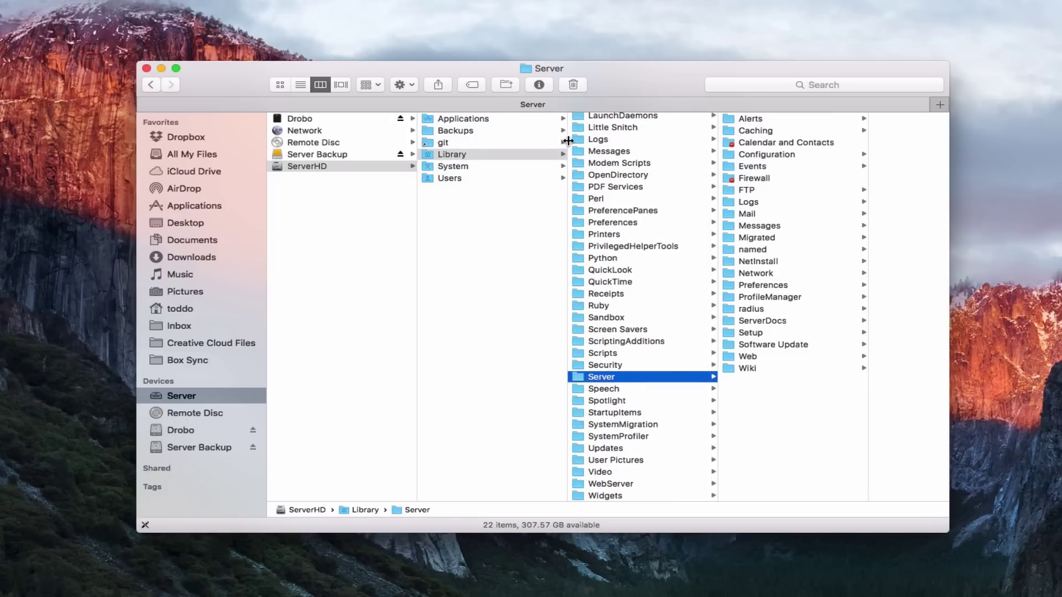
{"action": "left_click", "coordinate": [573, 84]}
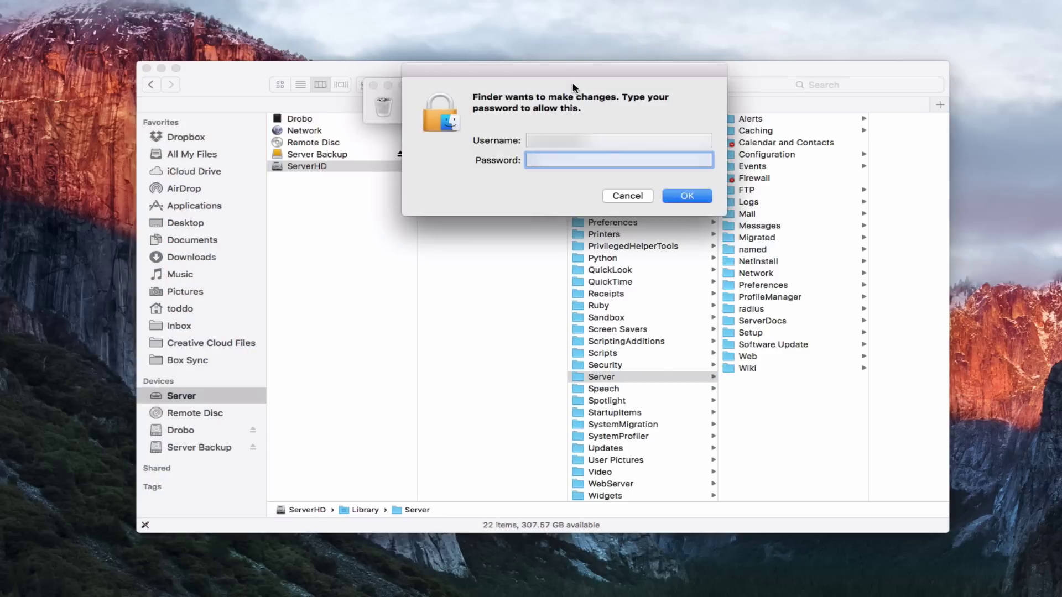
{"action": "type", "text": "a"}
{"action": "key", "text": "Return"}
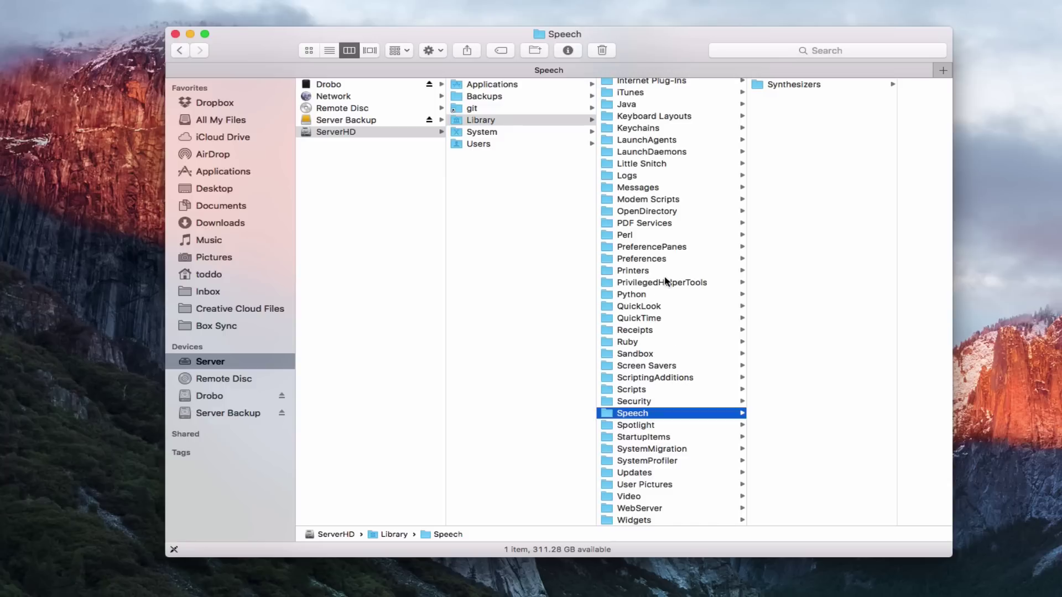
Open Library > Preferences and widen the column so full file names show
{"action": "left_click", "coordinate": [650, 260]}
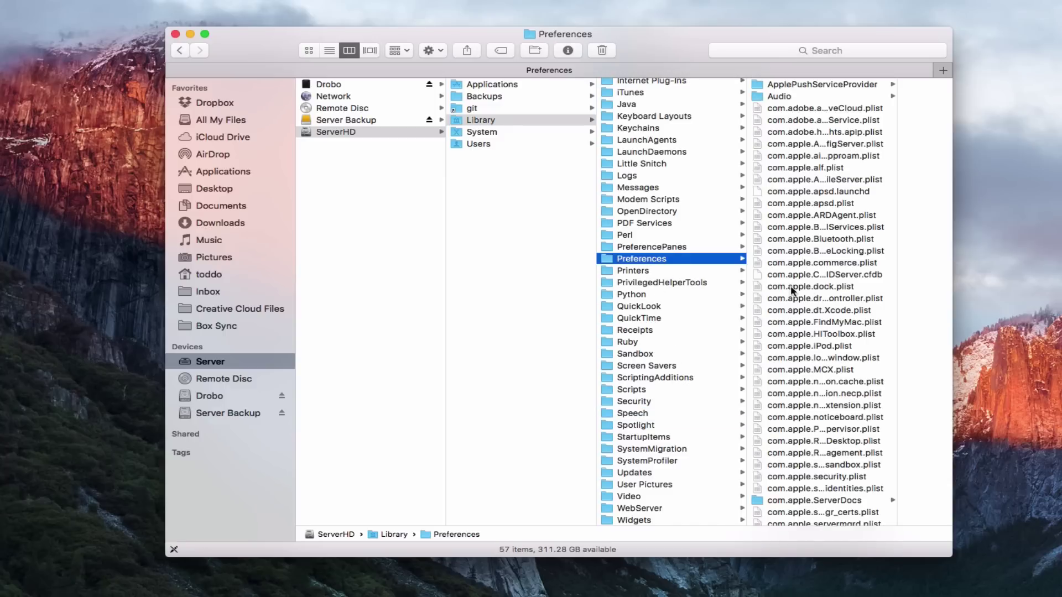
{"action": "scroll", "coordinate": [844, 359], "scroll_direction": "down", "scroll_amount": 5}
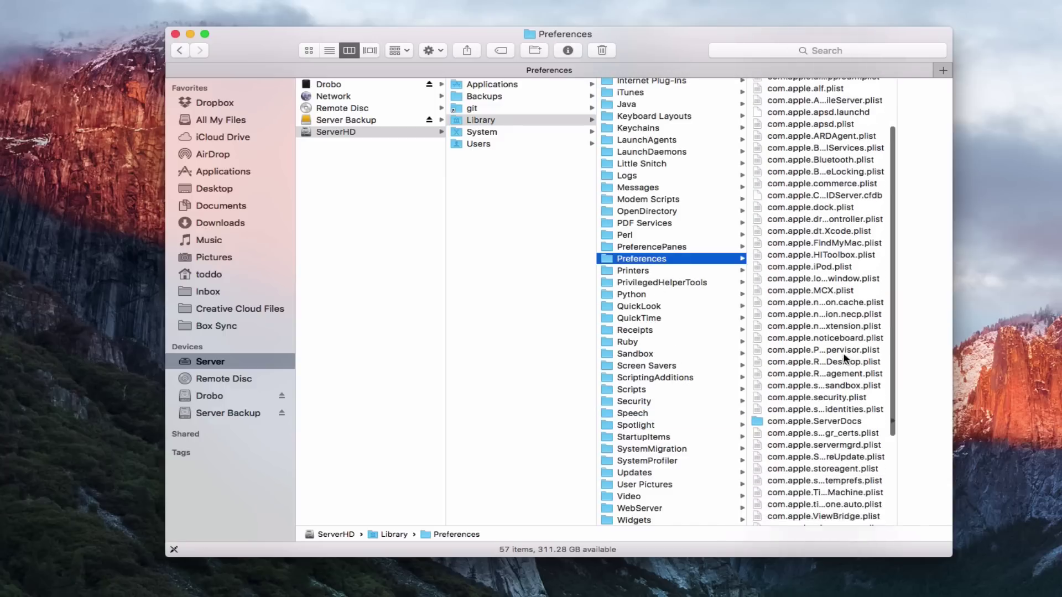
{"action": "left_click", "coordinate": [801, 387]}
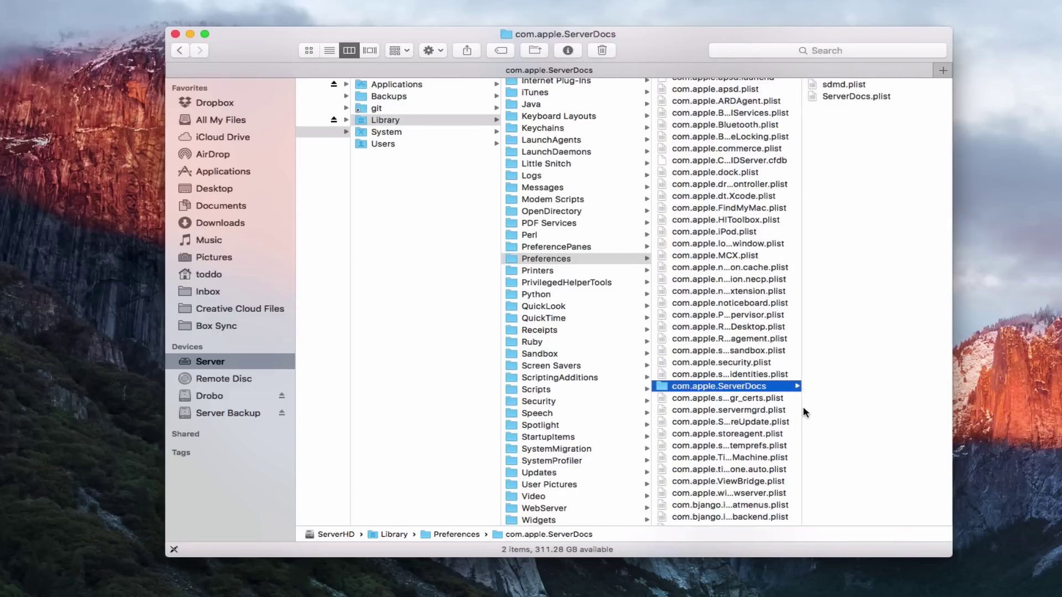
{"action": "left_click_drag", "start_coordinate": [802, 403], "coordinate": [869, 404]}
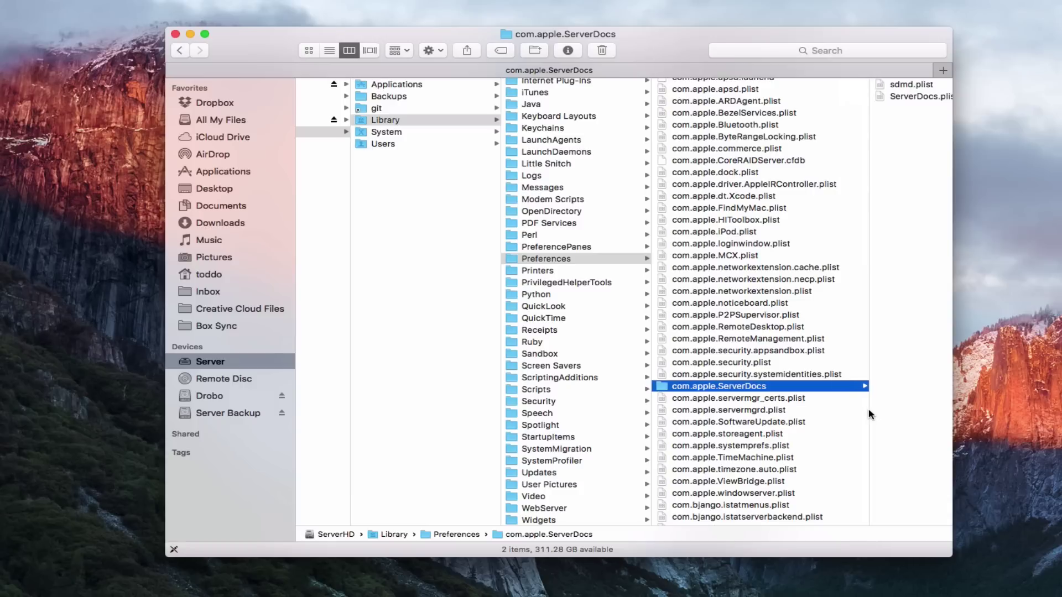
Trash com.apple.ServerDocs and the two servermgr plists, confirming with admin credentials
{"action": "left_click", "coordinate": [735, 411], "text": "shift"}
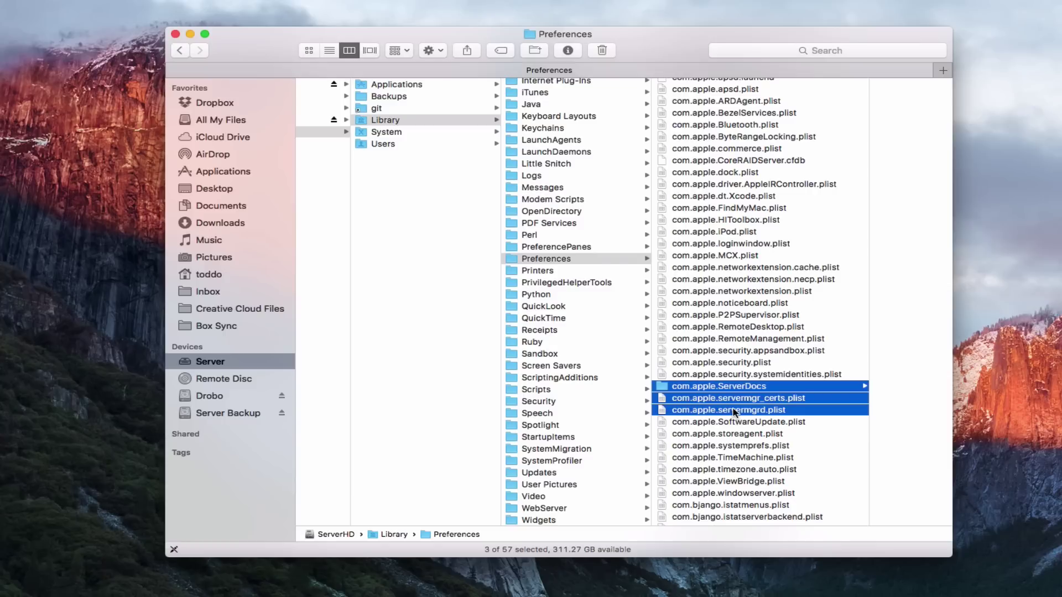
{"action": "scroll", "coordinate": [736, 473], "scroll_direction": "down", "scroll_amount": 3}
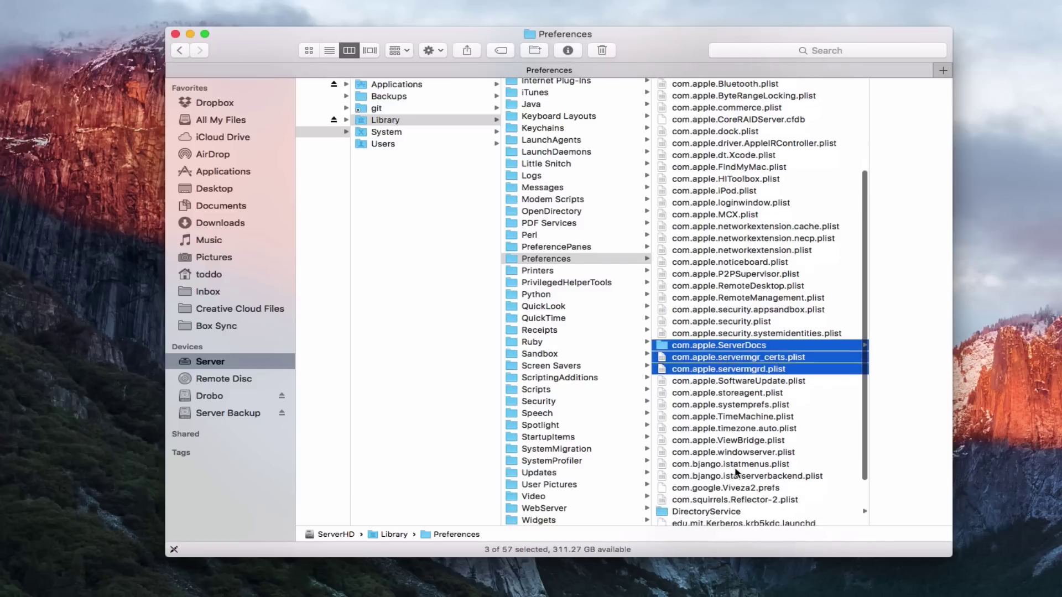
{"action": "scroll", "coordinate": [736, 473], "scroll_direction": "down", "scroll_amount": 5}
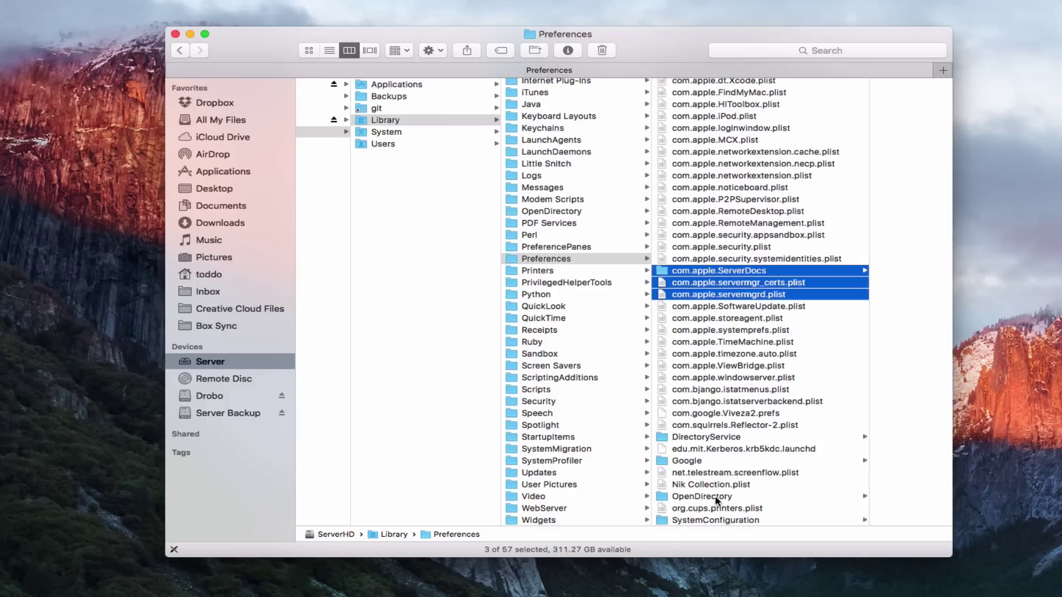
{"action": "scroll", "coordinate": [727, 277], "scroll_direction": "up", "scroll_amount": 2}
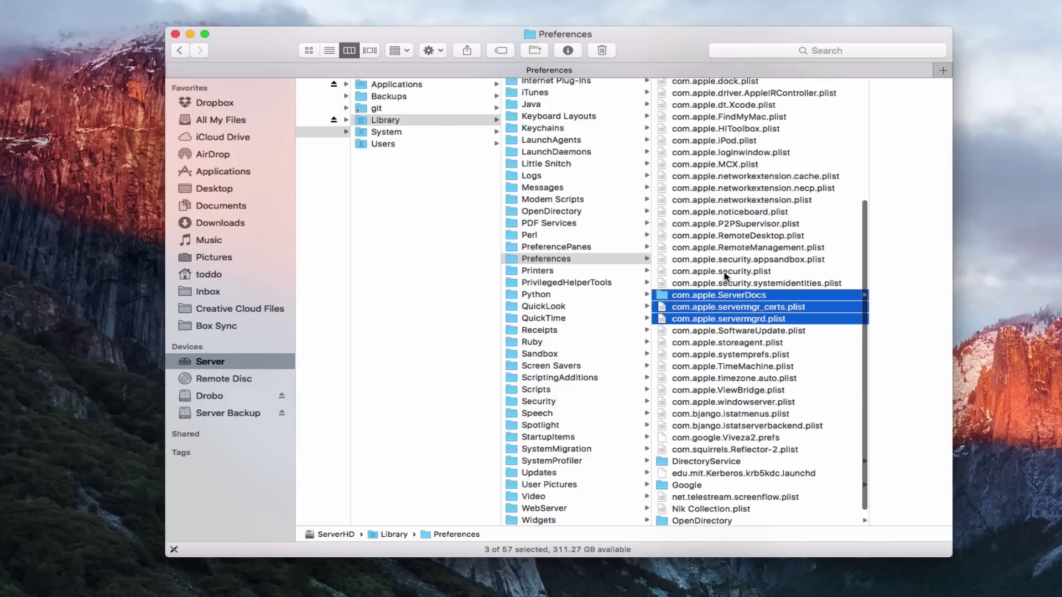
{"action": "left_click", "coordinate": [604, 50]}
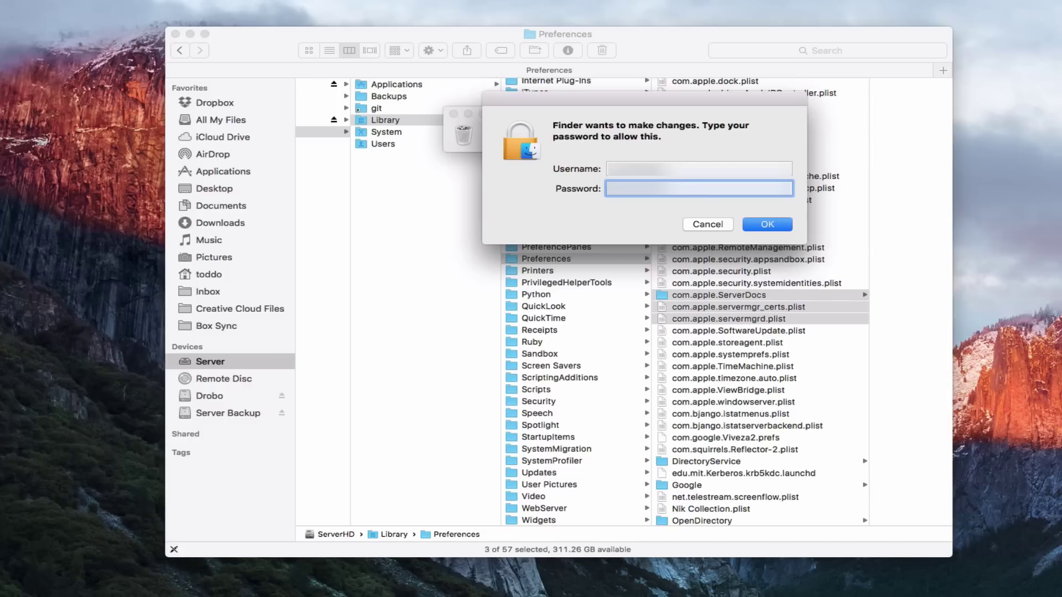
{"action": "left_click", "coordinate": [774, 226]}
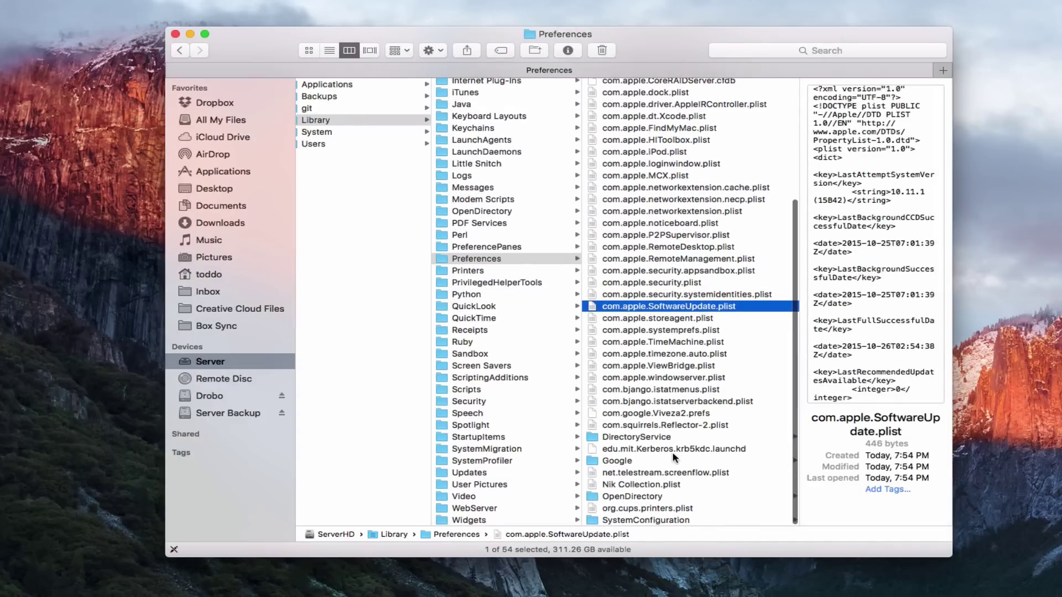
Inspect the OpenDirectory and PrivilegedHelperTools folders, then minimize Finder
{"action": "left_click", "coordinate": [629, 501]}
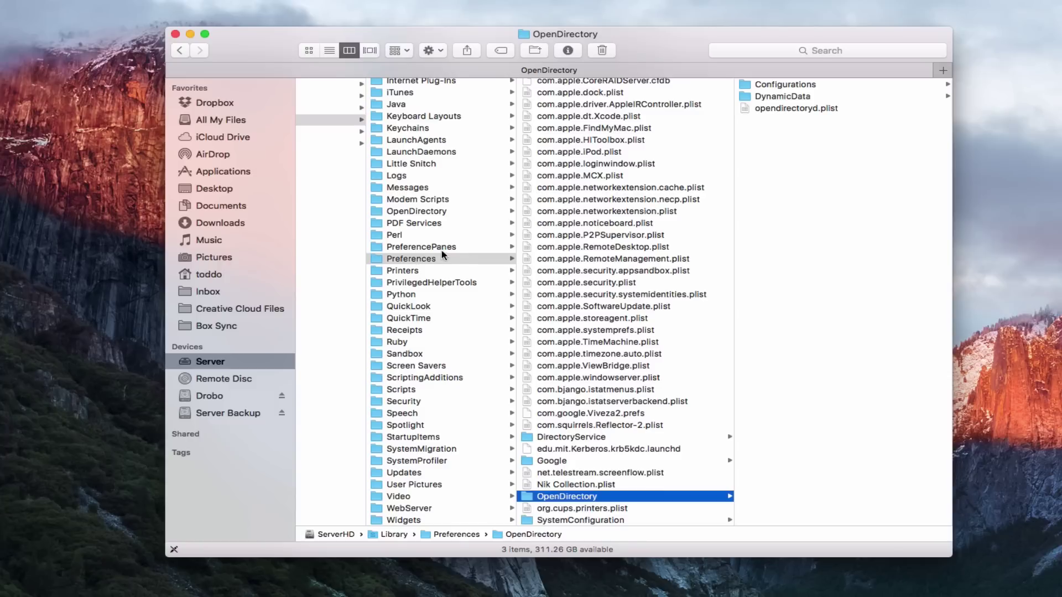
{"action": "key", "text": "Left"}
{"action": "left_click", "coordinate": [431, 283]}
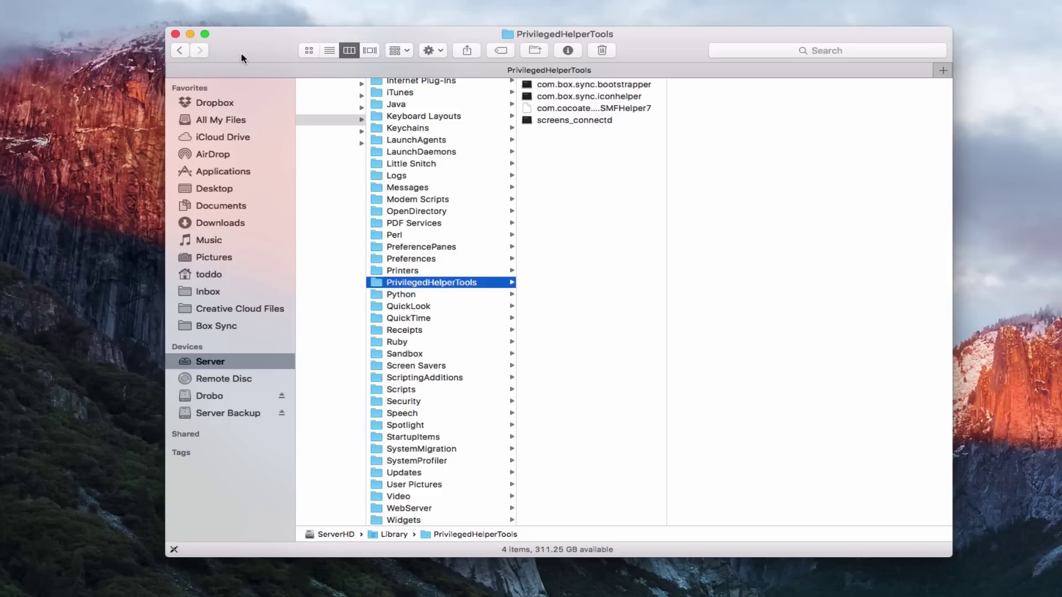
{"action": "left_click", "coordinate": [190, 35]}
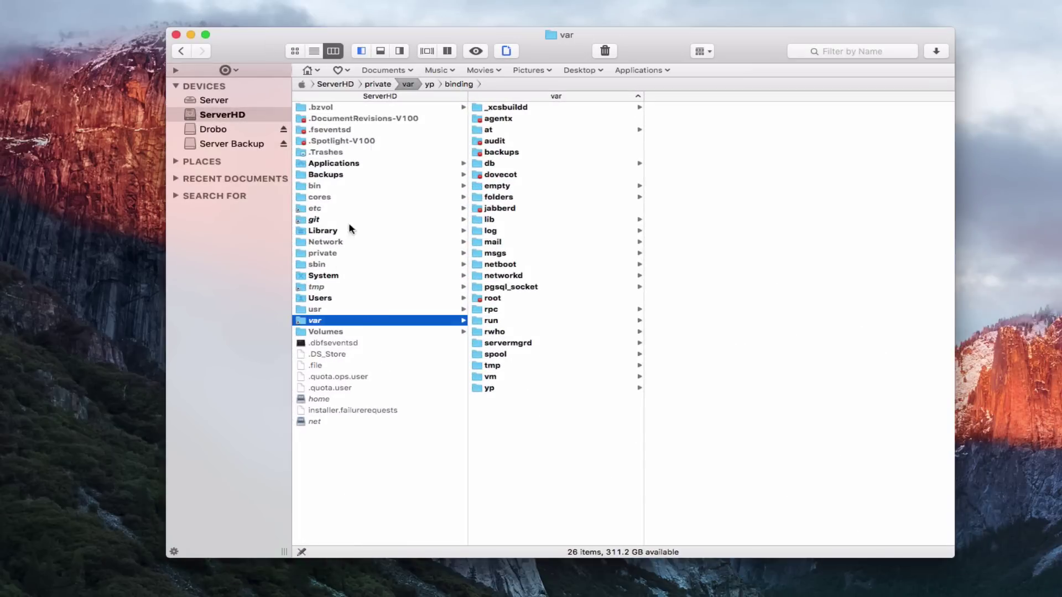
With invisibles shown, trash the servermgrd folder from var and authenticate
{"action": "left_click", "coordinate": [507, 51]}
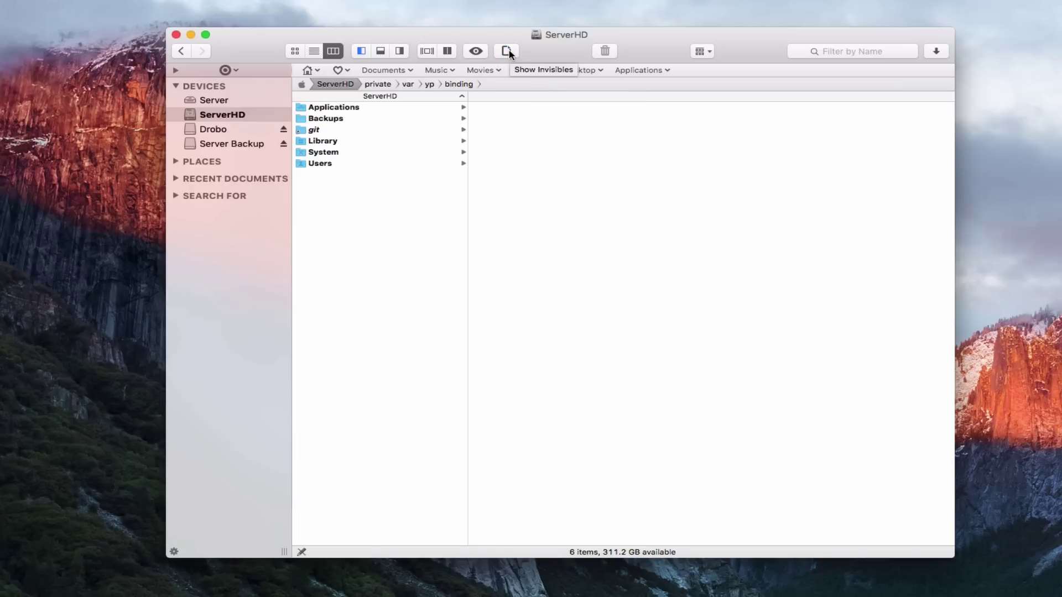
{"action": "left_click", "coordinate": [508, 51]}
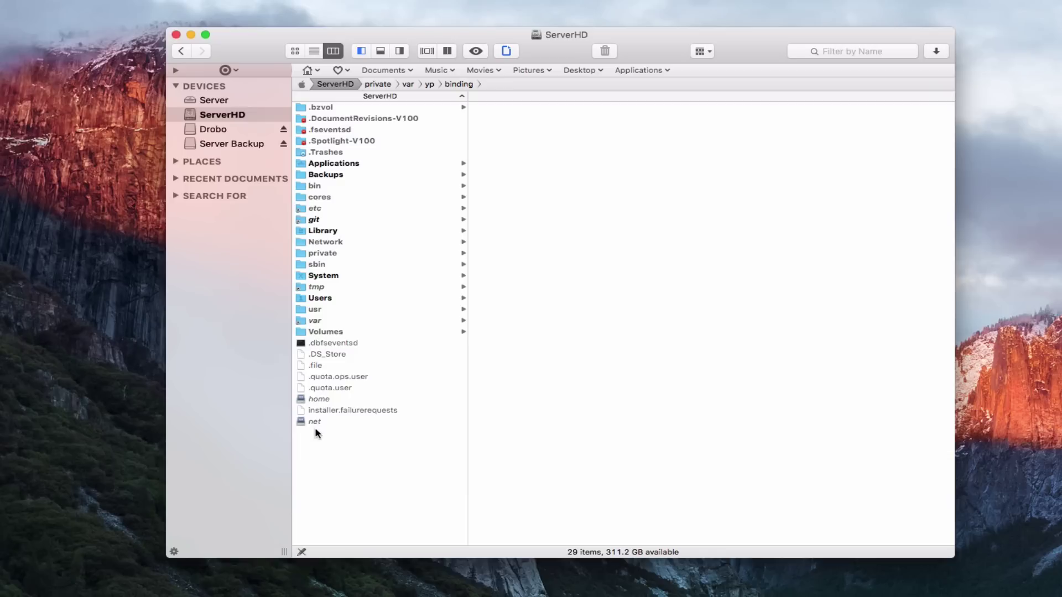
{"action": "left_click", "coordinate": [314, 322]}
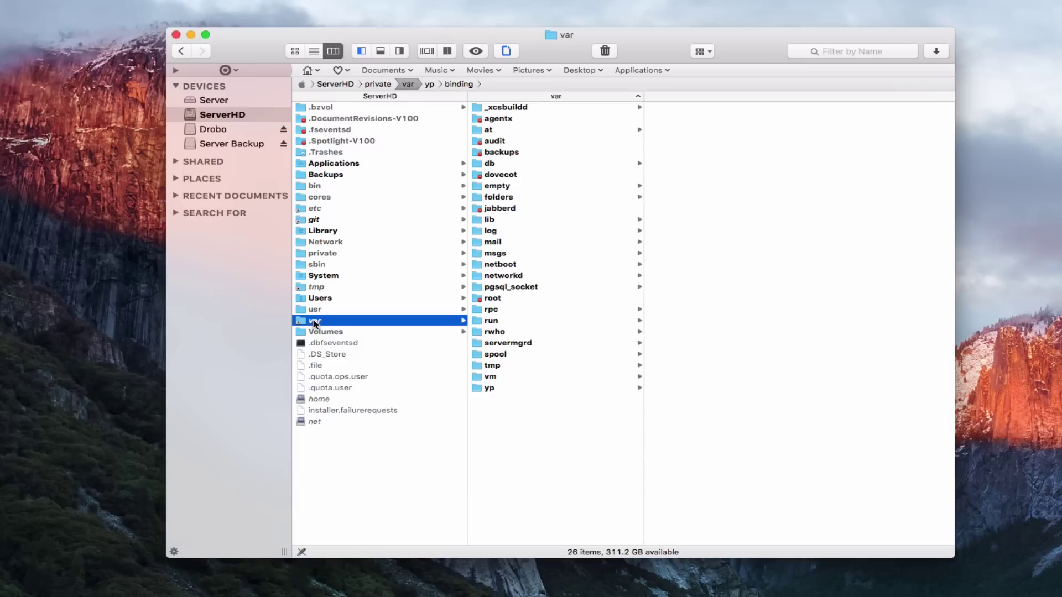
{"action": "left_click", "coordinate": [508, 344]}
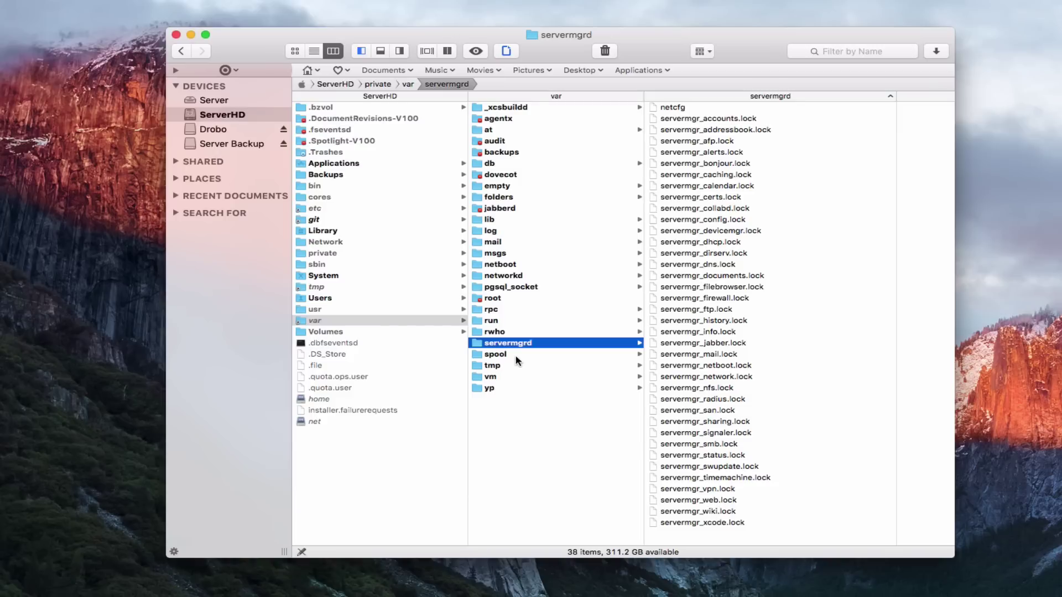
{"action": "left_click", "coordinate": [605, 51]}
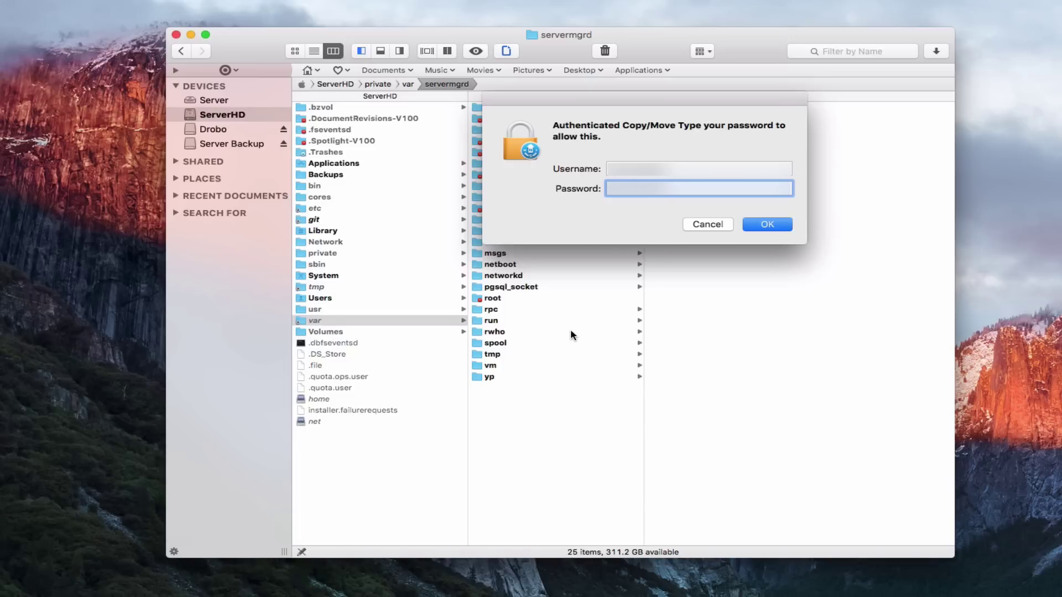
{"action": "left_click", "coordinate": [764, 225]}
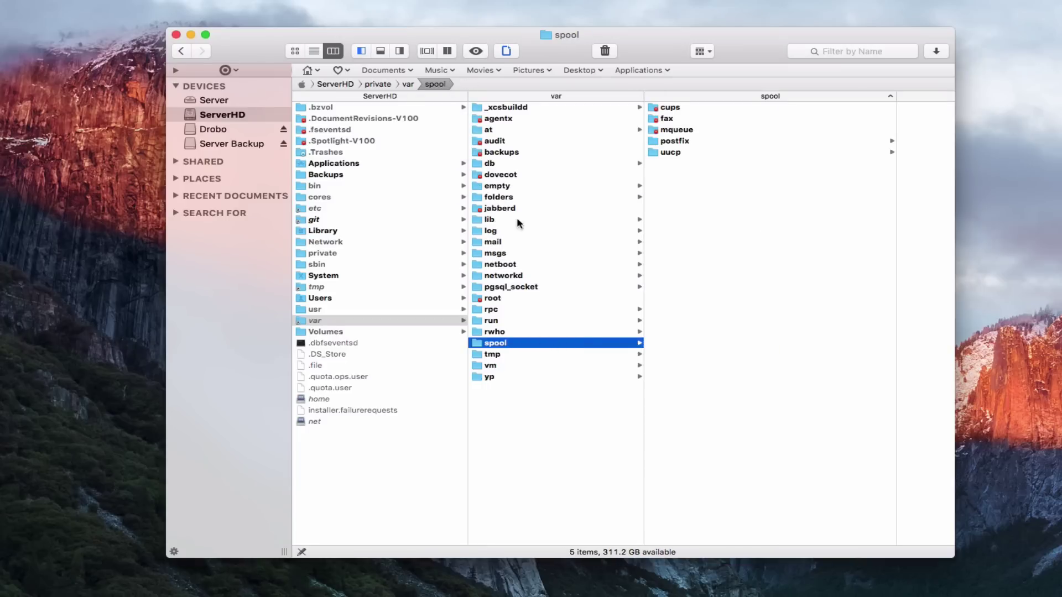
Open the db folder inside var and scroll down through its 76 items
{"action": "left_click", "coordinate": [494, 165]}
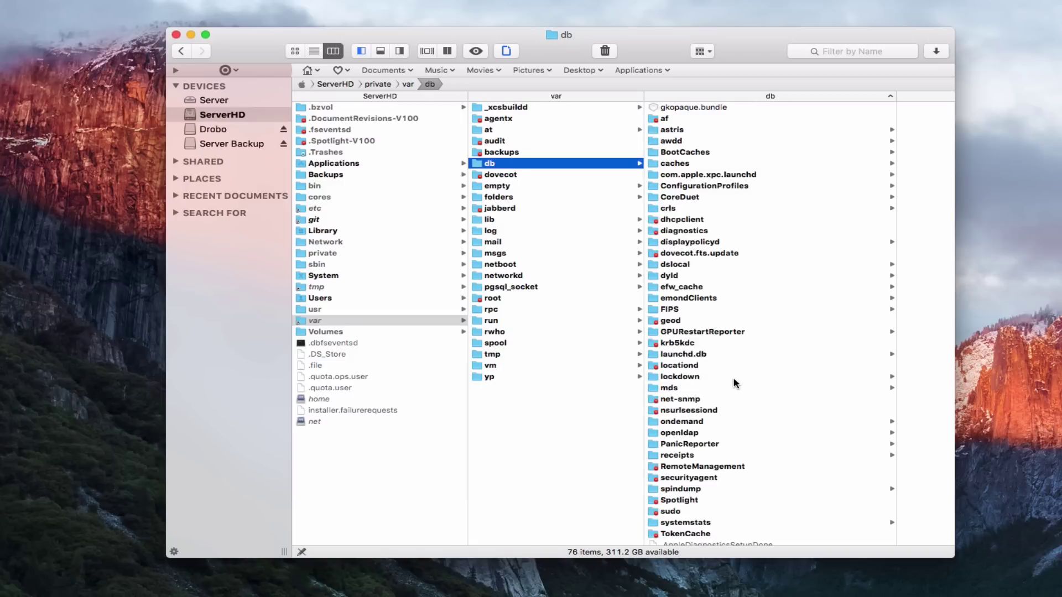
{"action": "scroll", "coordinate": [736, 383], "scroll_direction": "down", "scroll_amount": 5}
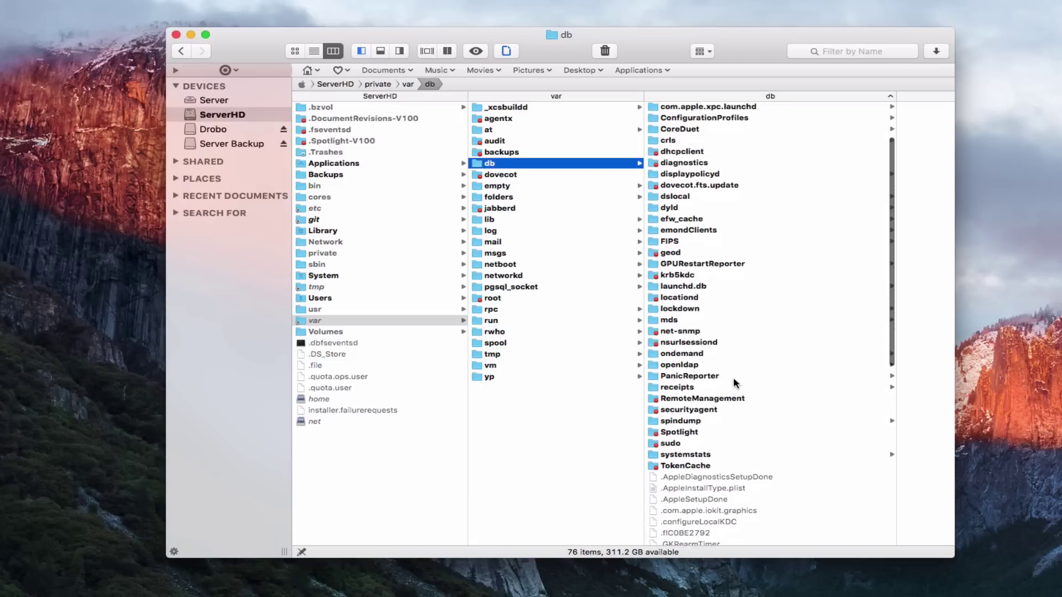
{"action": "scroll", "coordinate": [736, 383], "scroll_direction": "down", "scroll_amount": 5}
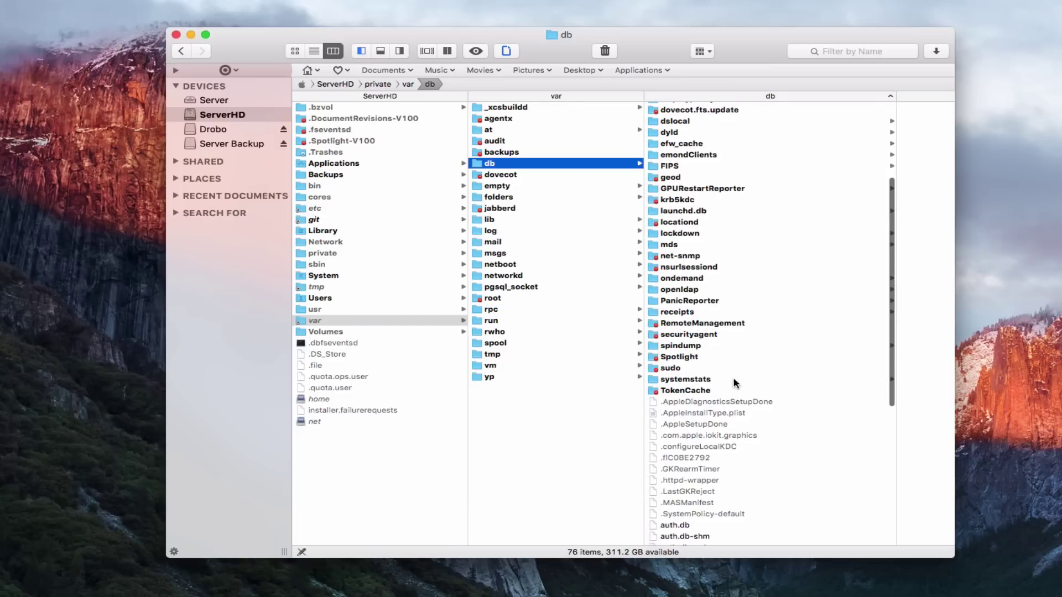
{"action": "scroll", "coordinate": [735, 383], "scroll_direction": "down", "scroll_amount": 2}
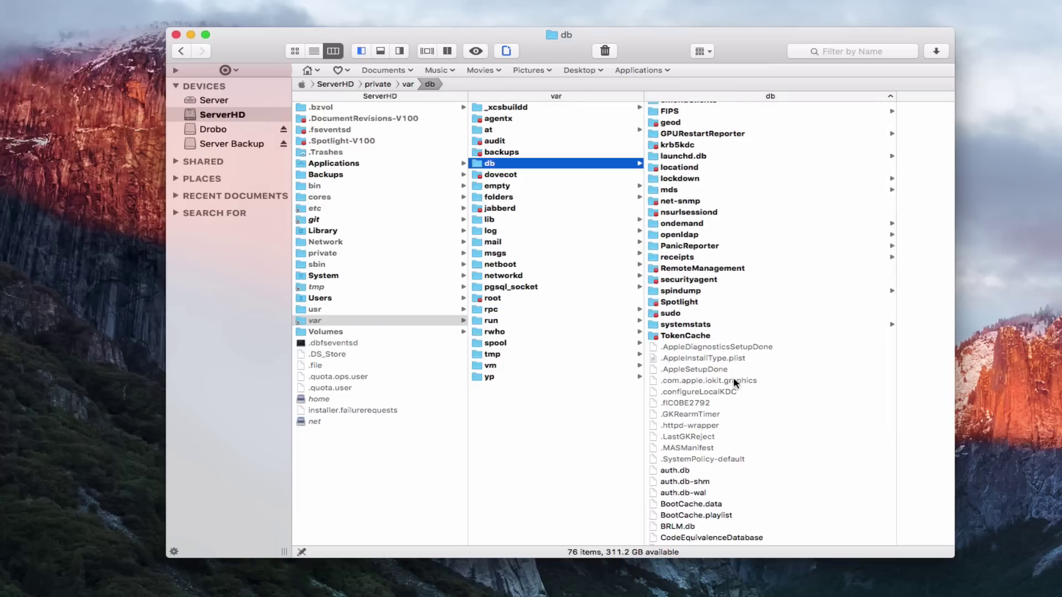
{"action": "scroll", "coordinate": [736, 383], "scroll_direction": "down", "scroll_amount": 1}
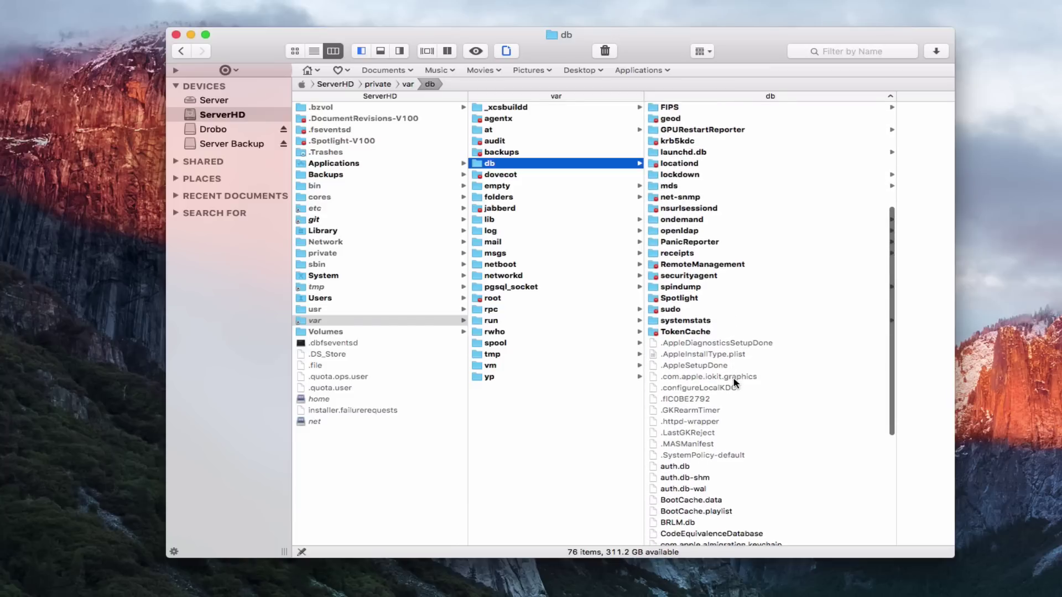
{"action": "scroll", "coordinate": [735, 382], "scroll_direction": "down", "scroll_amount": 5}
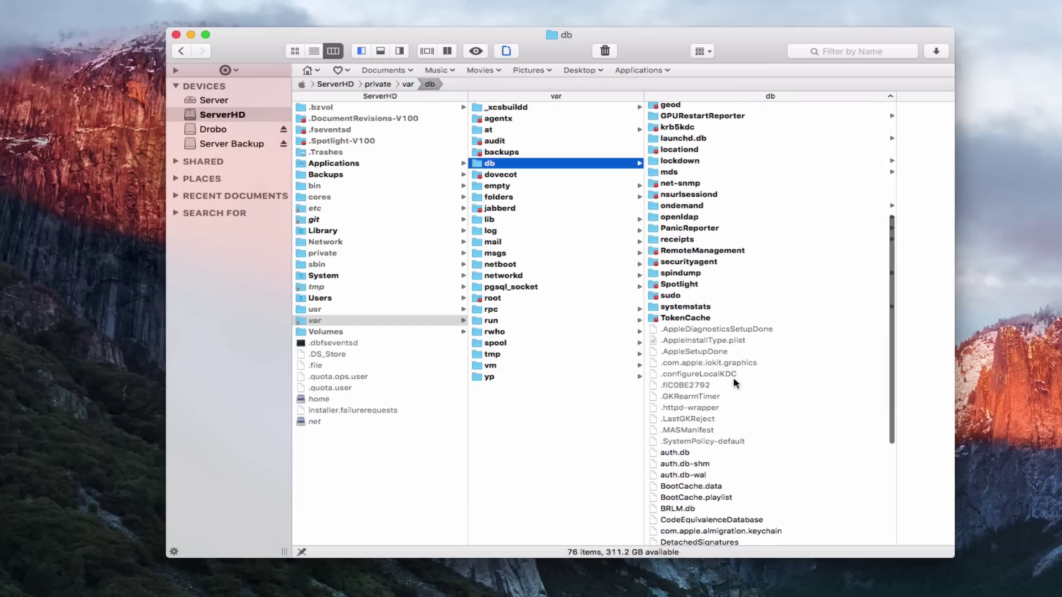
{"action": "scroll", "coordinate": [735, 382], "scroll_direction": "down", "scroll_amount": 6}
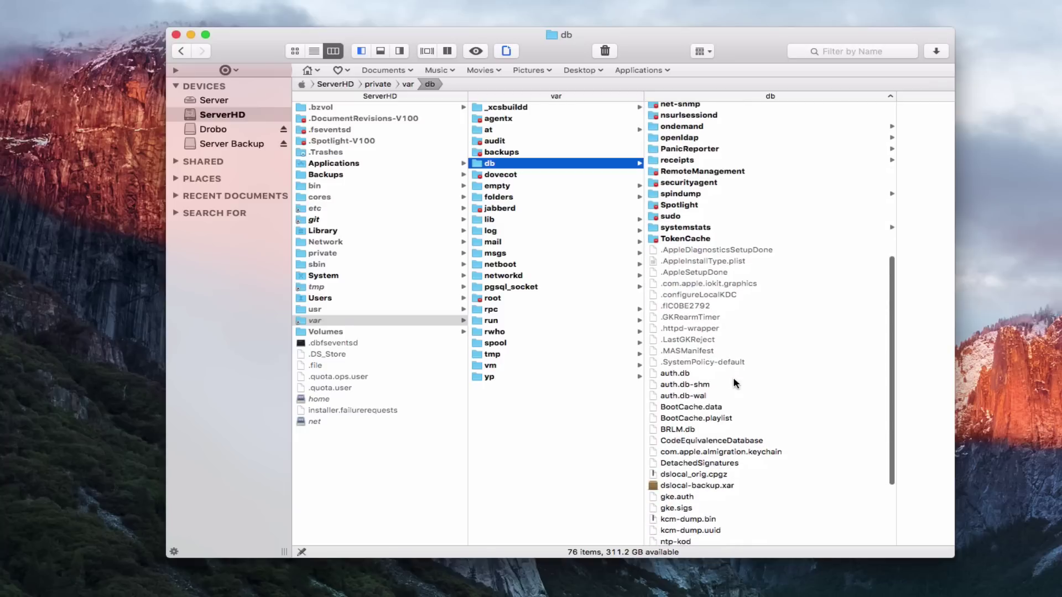
{"action": "scroll", "coordinate": [735, 382], "scroll_direction": "down", "scroll_amount": 7}
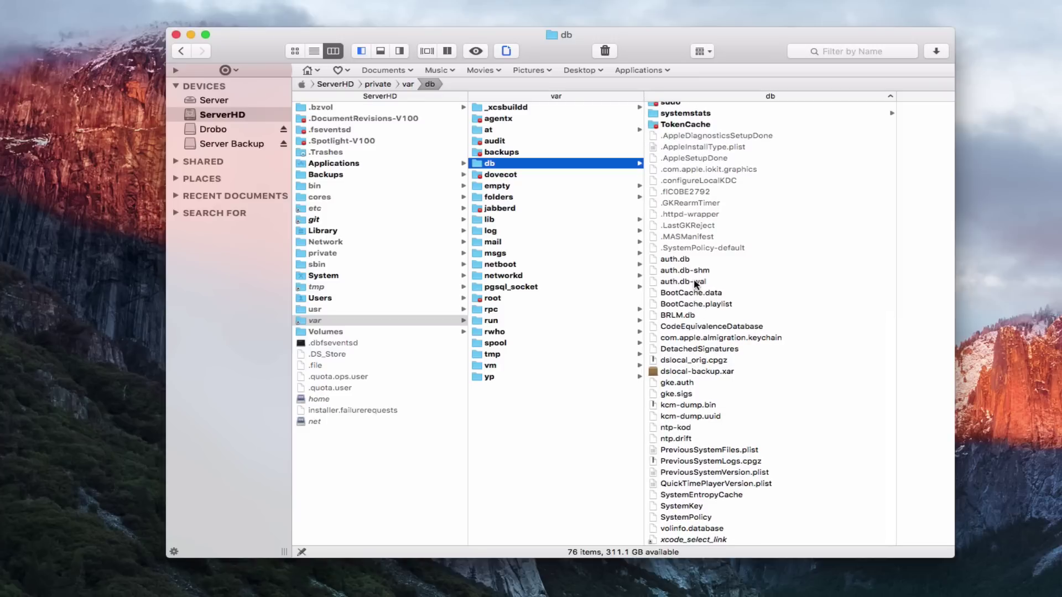
Scroll back up to the top of the db folder listing
{"action": "scroll", "coordinate": [694, 274], "scroll_direction": "up", "scroll_amount": 5}
{"action": "scroll", "coordinate": [693, 280], "scroll_direction": "up", "scroll_amount": 5}
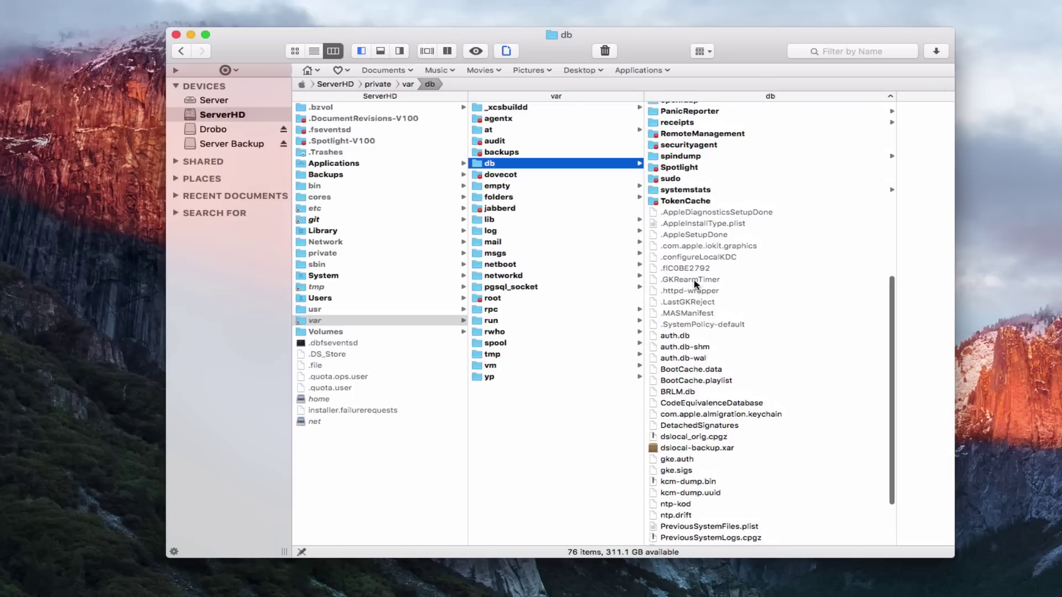
{"action": "scroll", "coordinate": [694, 283], "scroll_direction": "up", "scroll_amount": 2}
{"action": "scroll", "coordinate": [694, 284], "scroll_direction": "up", "scroll_amount": 5}
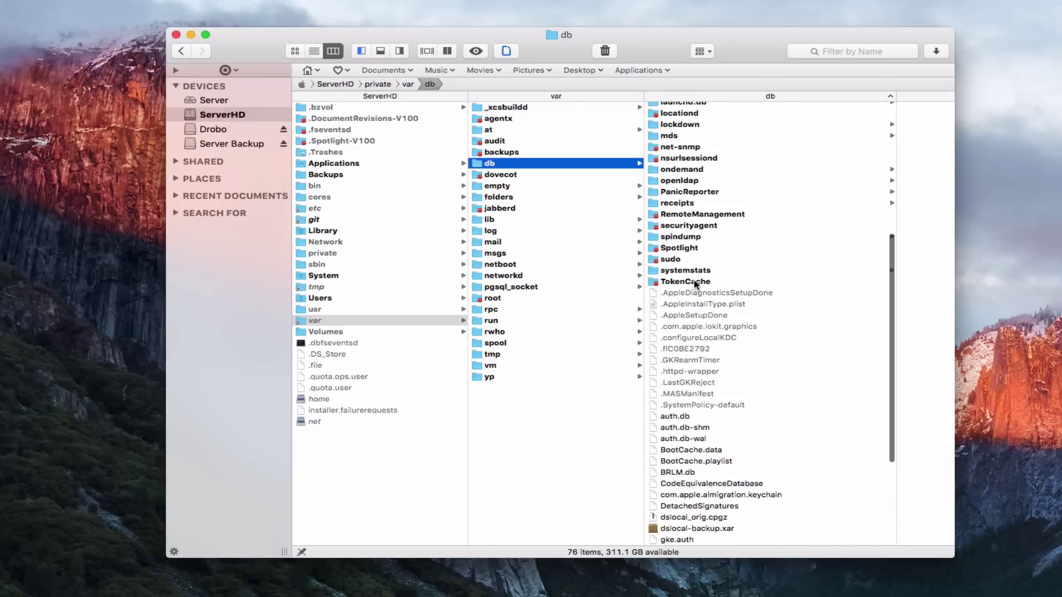
{"action": "scroll", "coordinate": [694, 284], "scroll_direction": "up", "scroll_amount": 4}
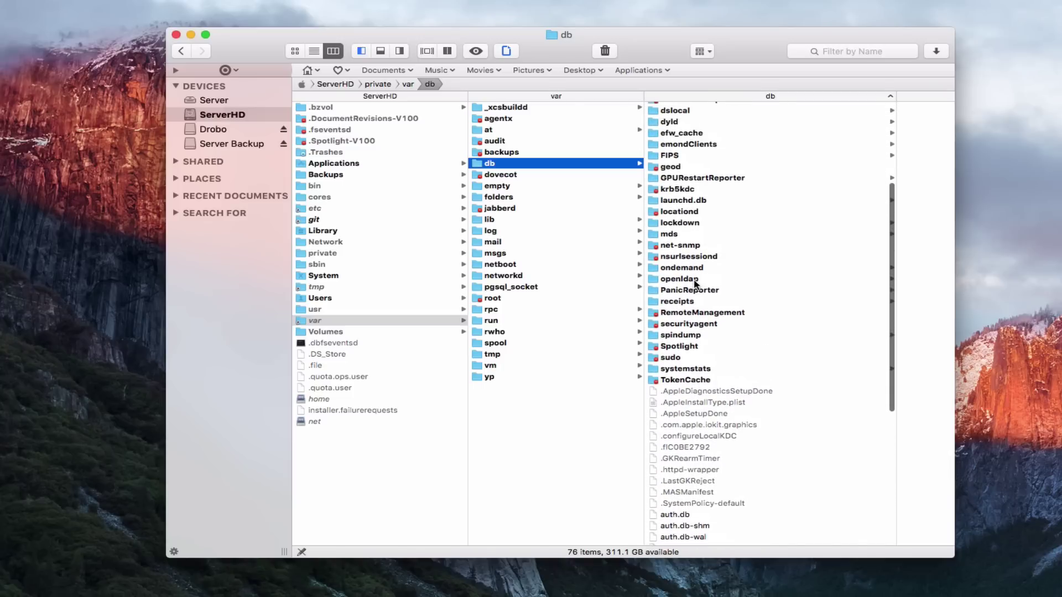
{"action": "scroll", "coordinate": [696, 285], "scroll_direction": "up", "scroll_amount": 3}
{"action": "scroll", "coordinate": [696, 283], "scroll_direction": "up", "scroll_amount": 11}
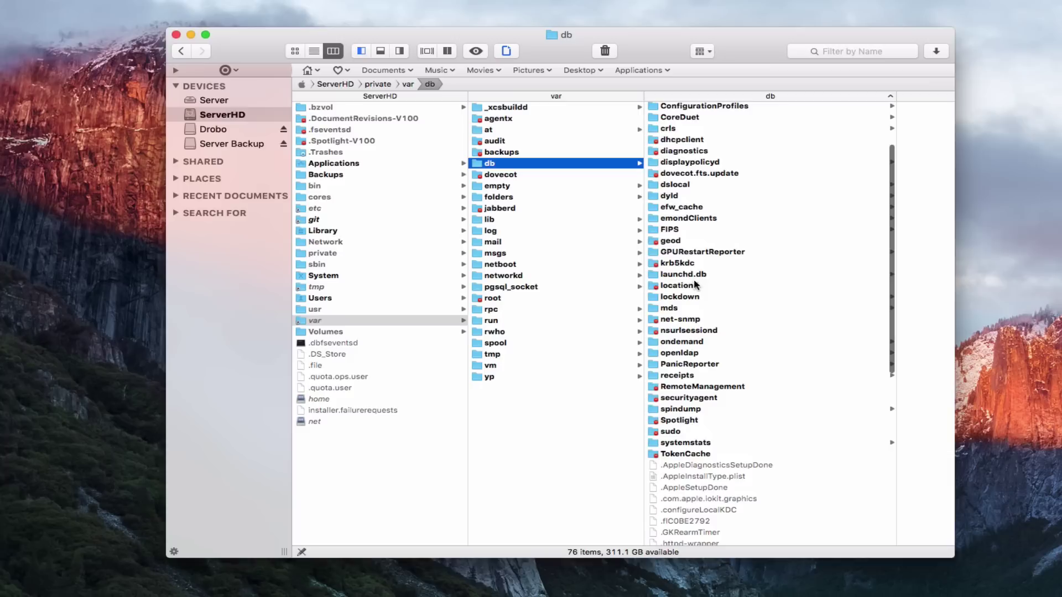
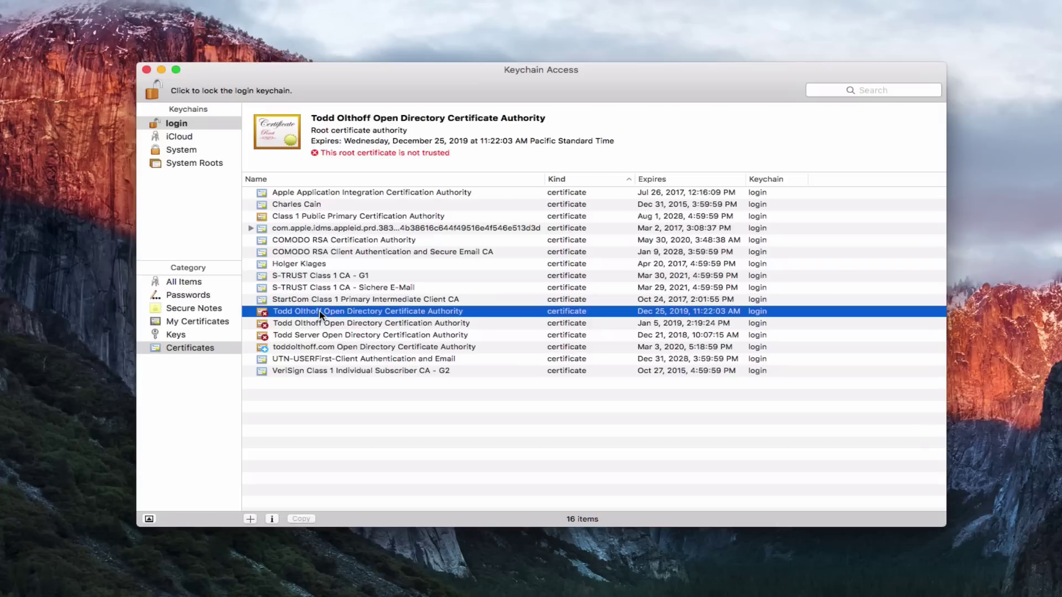
Delete the three selected Open Directory certificates from the login keychain
{"action": "left_click", "coordinate": [325, 335], "text": "shift"}
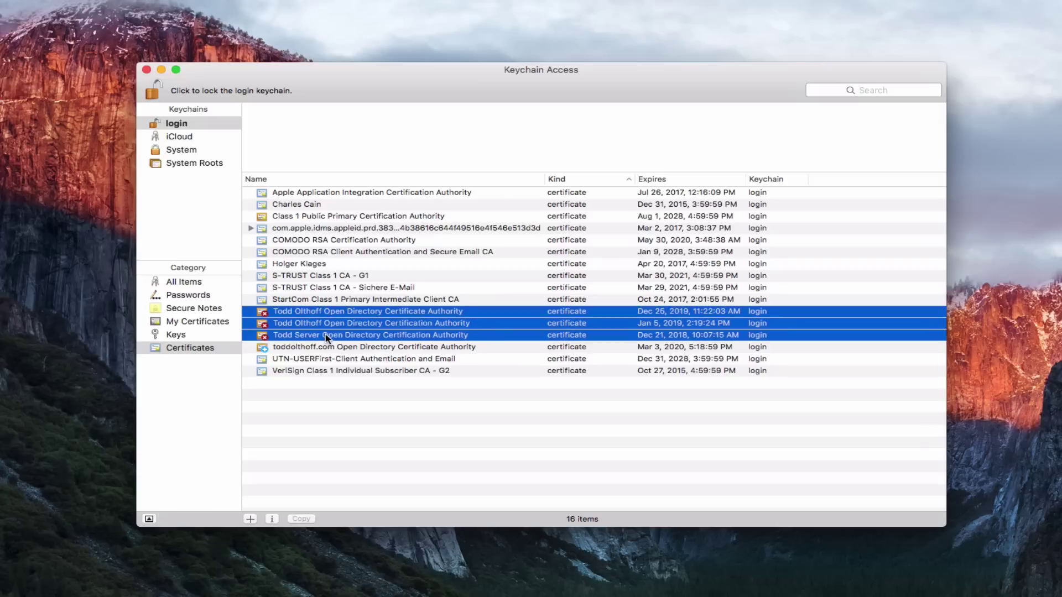
{"action": "right_click", "coordinate": [325, 336]}
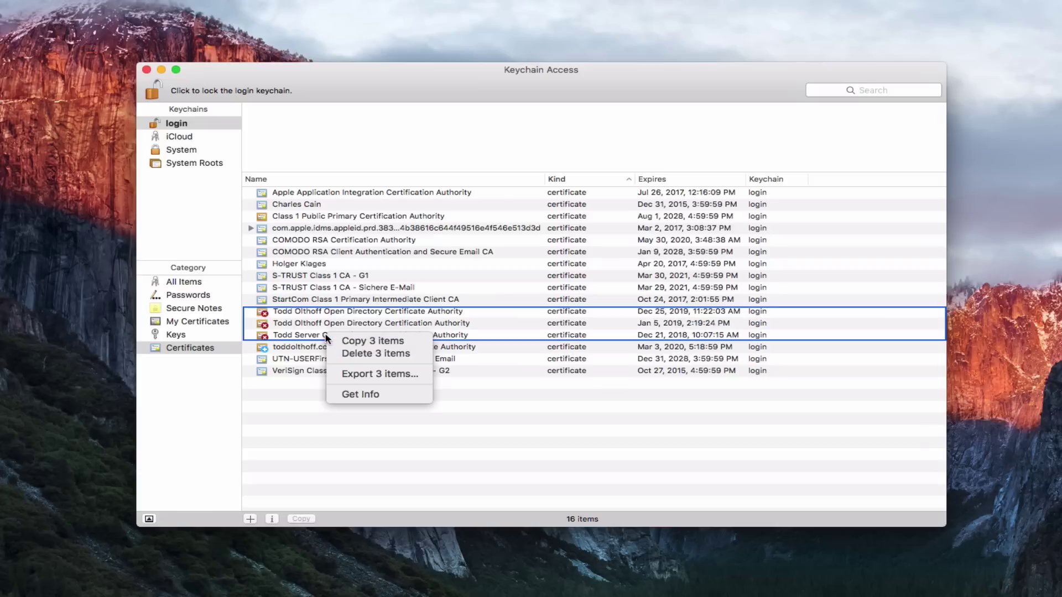
{"action": "left_click", "coordinate": [366, 354]}
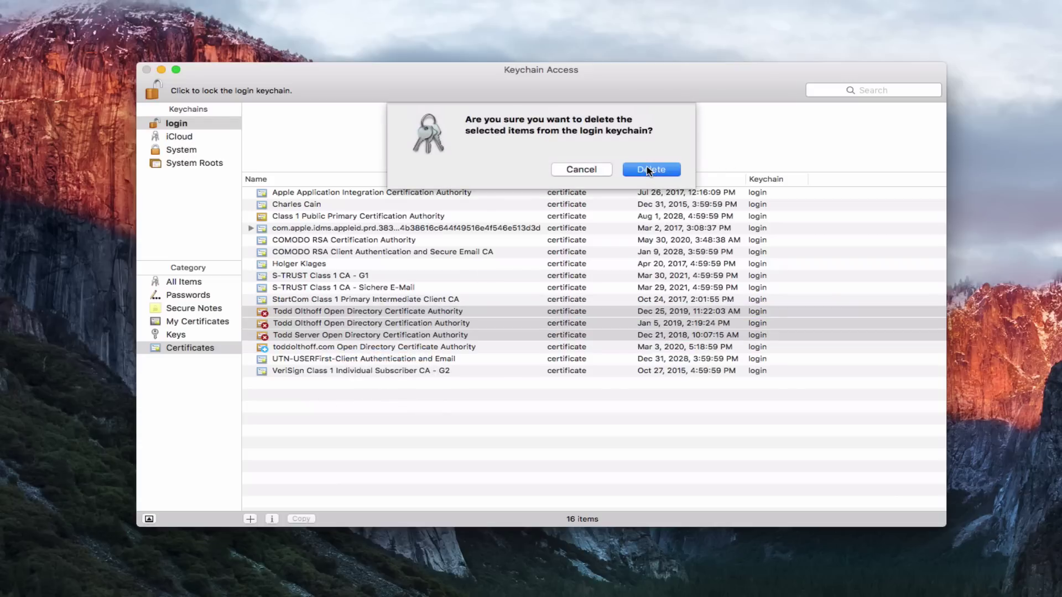
{"action": "left_click", "coordinate": [648, 171]}
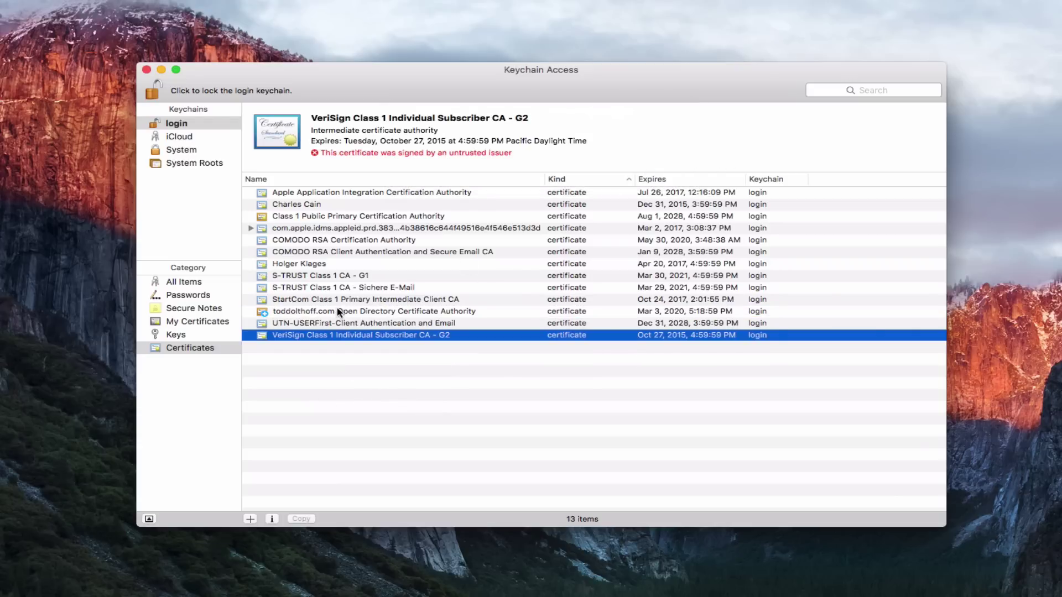
Delete the last Open Directory certificate authority, authorising the trust settings change with the account password
{"action": "left_click", "coordinate": [337, 311]}
{"action": "right_click", "coordinate": [338, 312]}
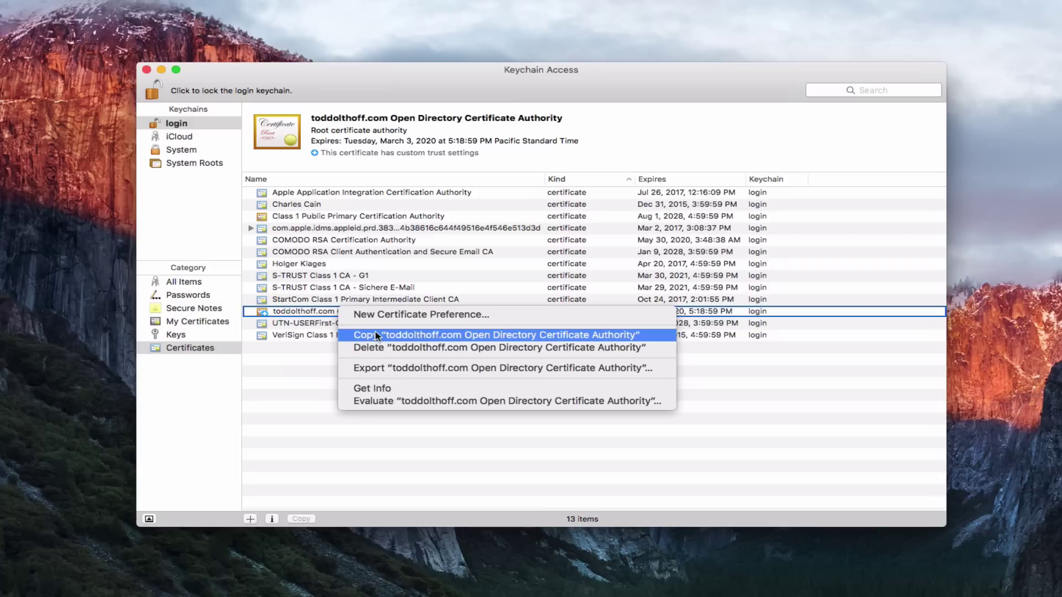
{"action": "left_click", "coordinate": [296, 401]}
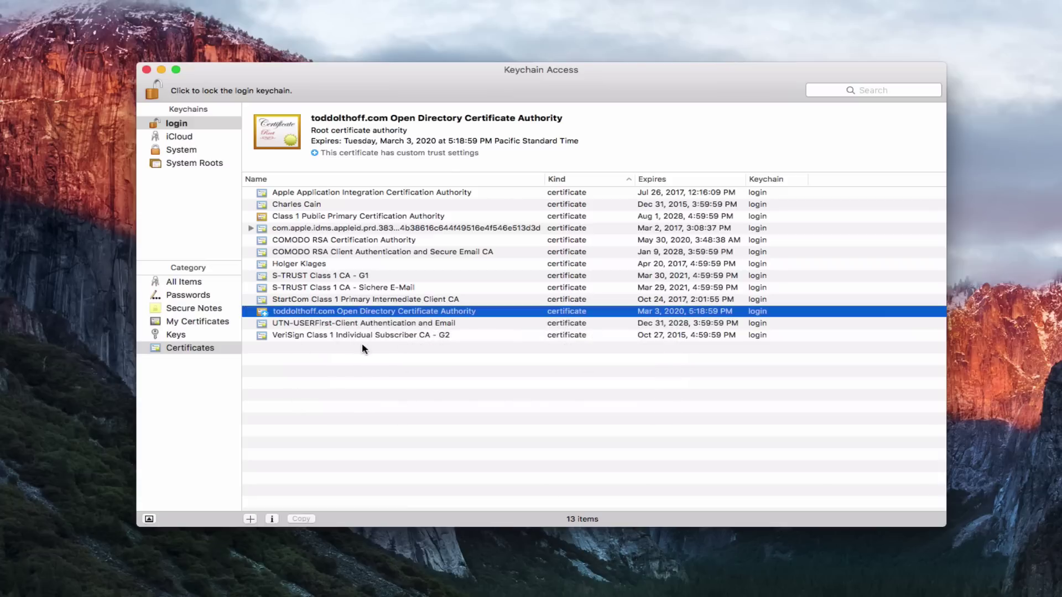
{"action": "right_click", "coordinate": [387, 317]}
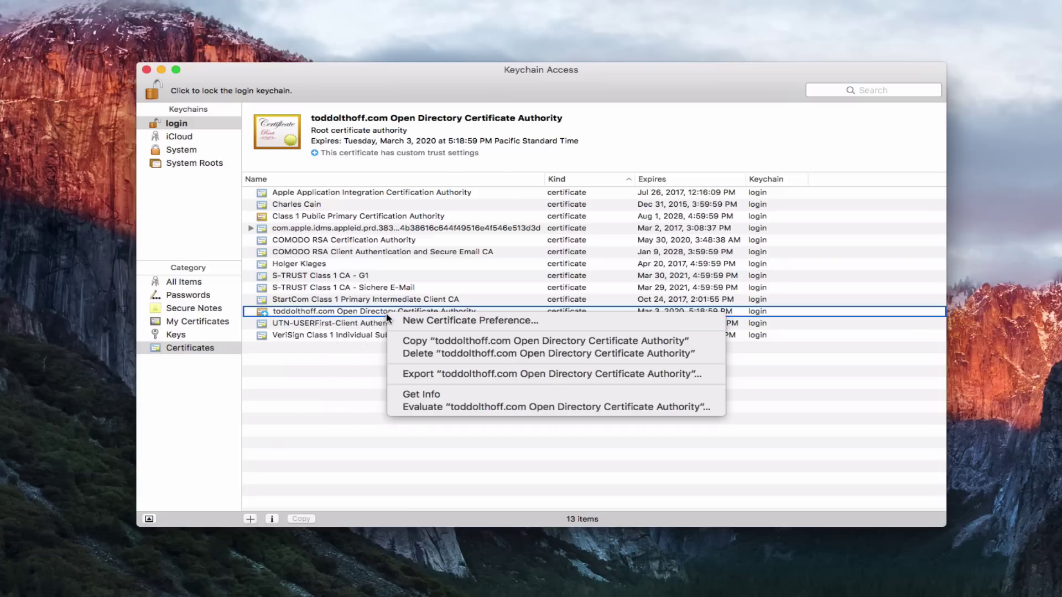
{"action": "left_click", "coordinate": [437, 354]}
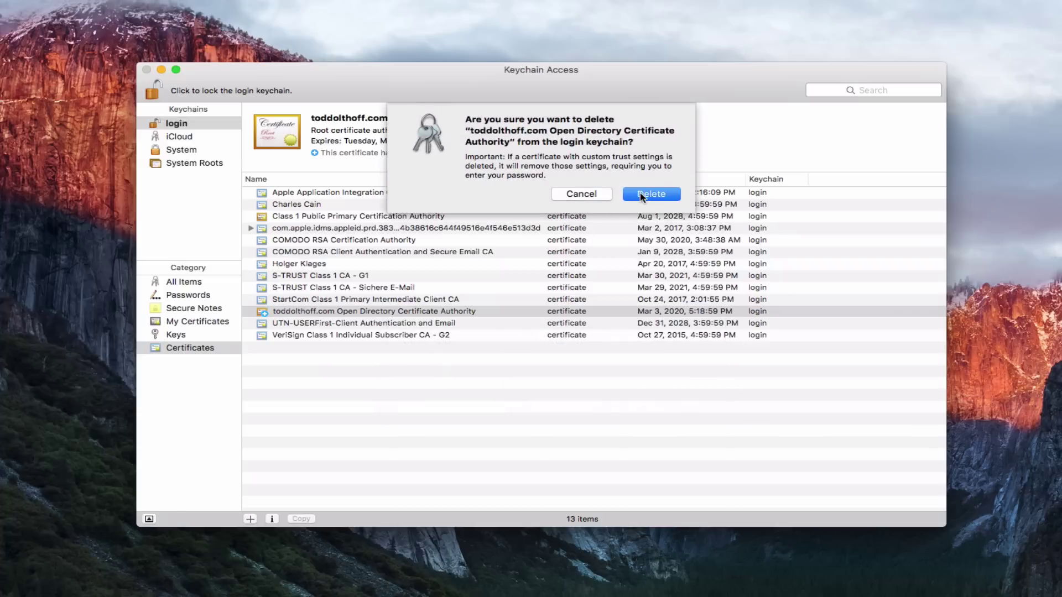
{"action": "left_click", "coordinate": [640, 194]}
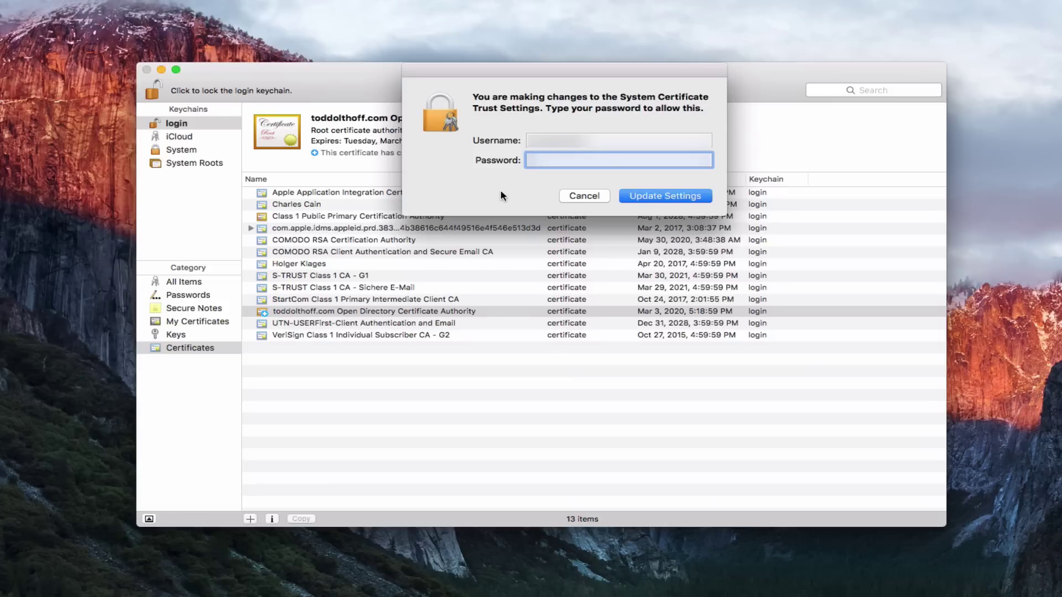
{"action": "key", "text": "super+v"}
{"action": "left_click", "coordinate": [669, 197]}
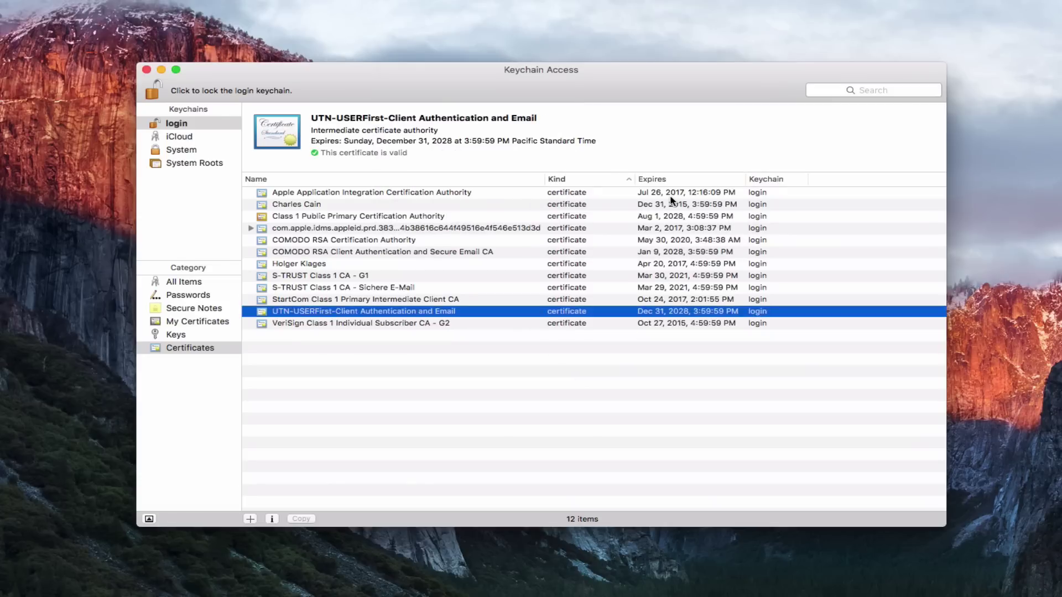
{"action": "left_click", "coordinate": [189, 154]}
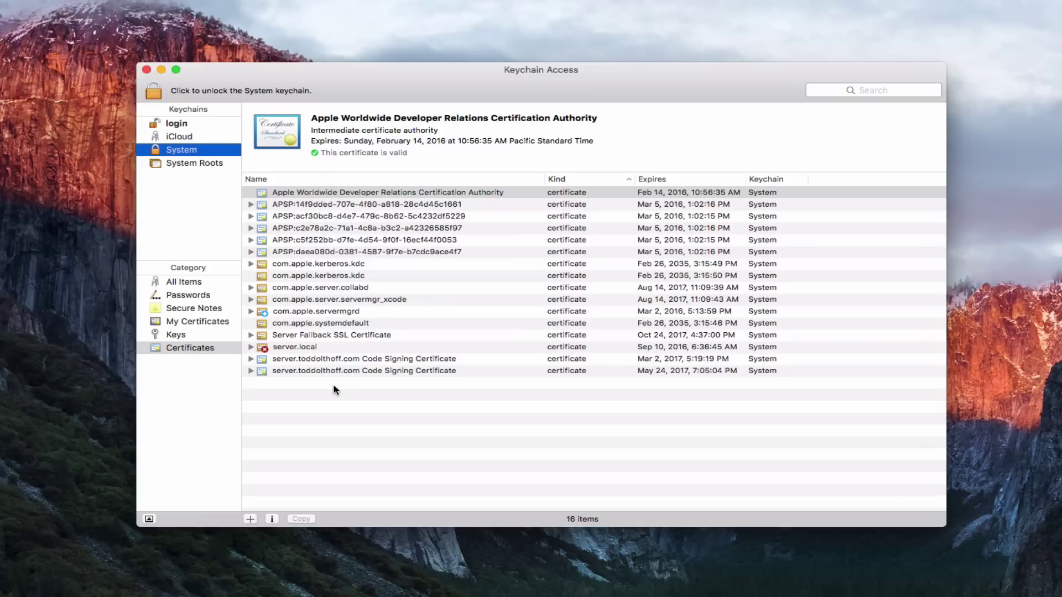
Select the seven server certificates, including com.apple.servermgrd, collabd and servermgr_xcode
{"action": "left_click", "coordinate": [296, 375]}
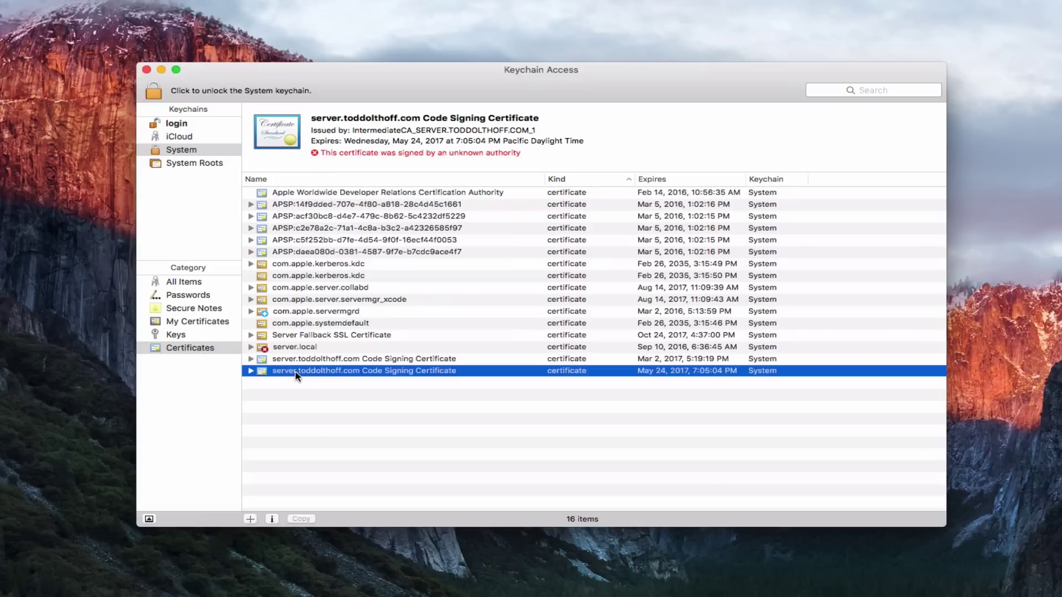
{"action": "left_click", "coordinate": [312, 335], "text": "shift"}
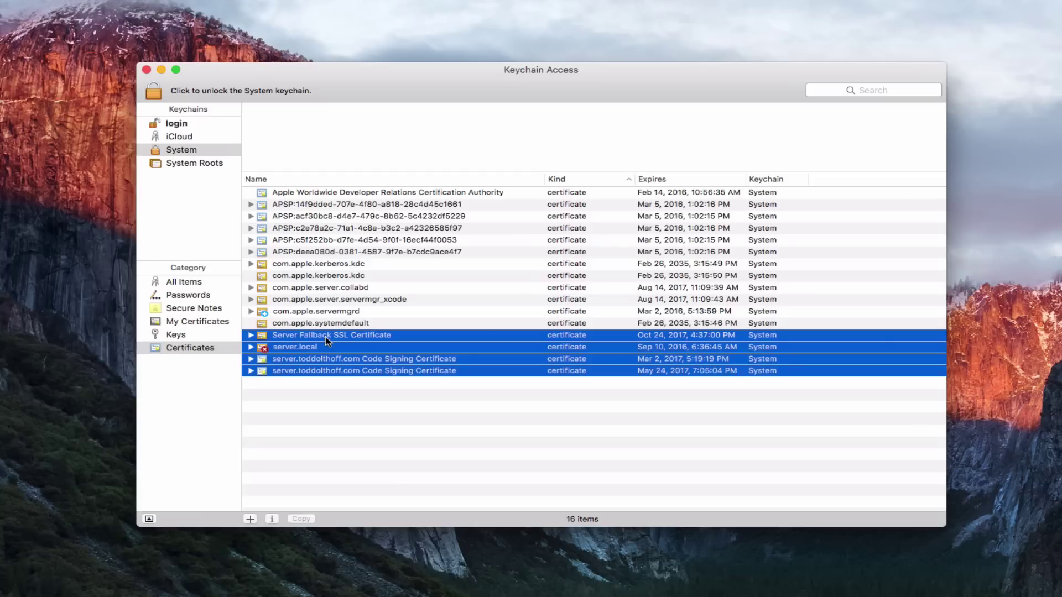
{"action": "left_click", "coordinate": [251, 311]}
{"action": "left_click", "coordinate": [251, 311]}
{"action": "left_click", "coordinate": [291, 314], "text": "super"}
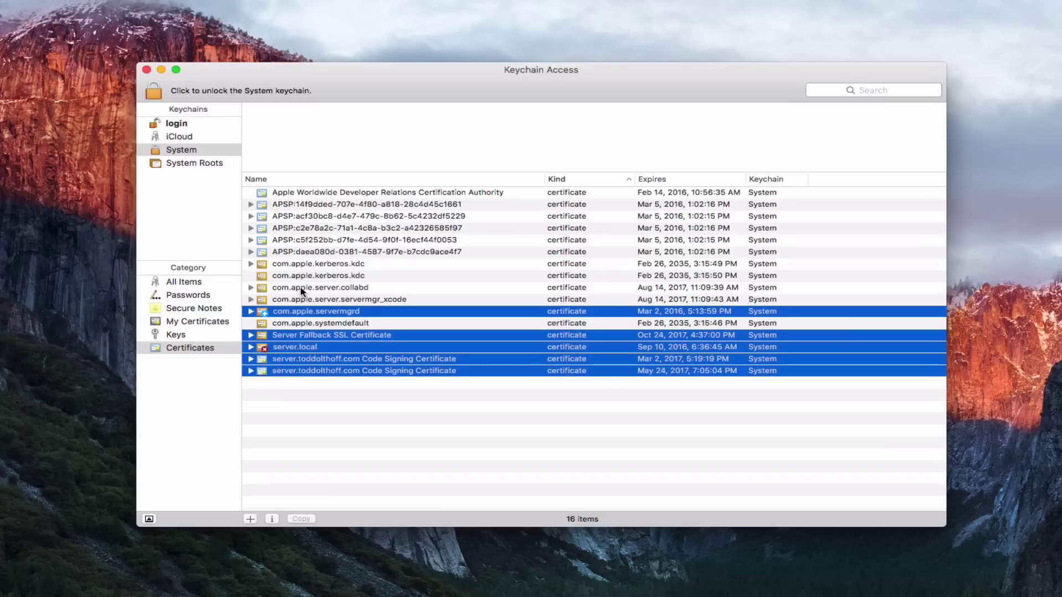
{"action": "left_click", "coordinate": [303, 292], "text": "super"}
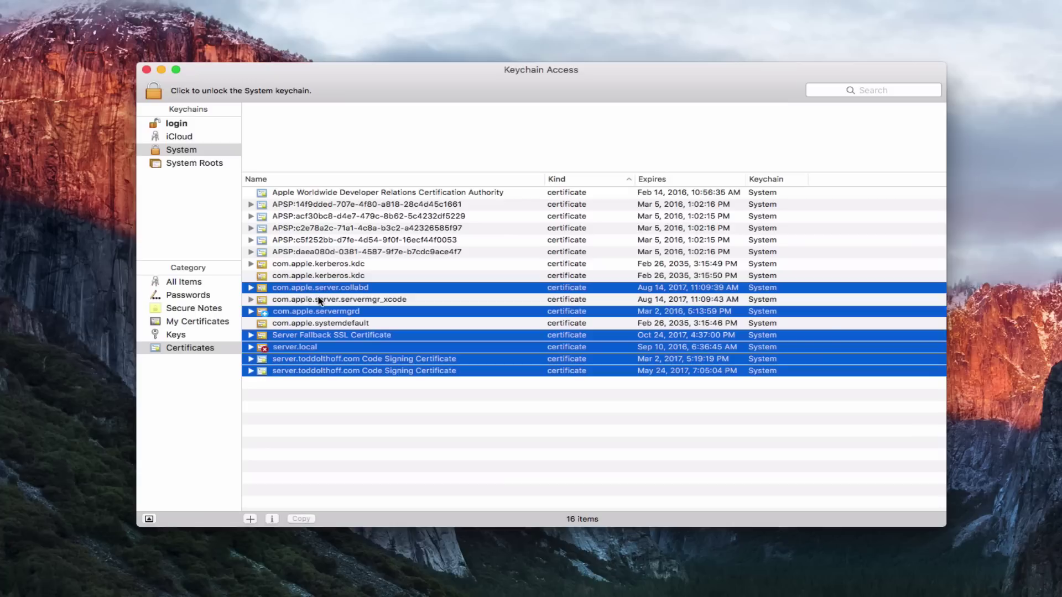
{"action": "left_click", "coordinate": [318, 301], "text": "super"}
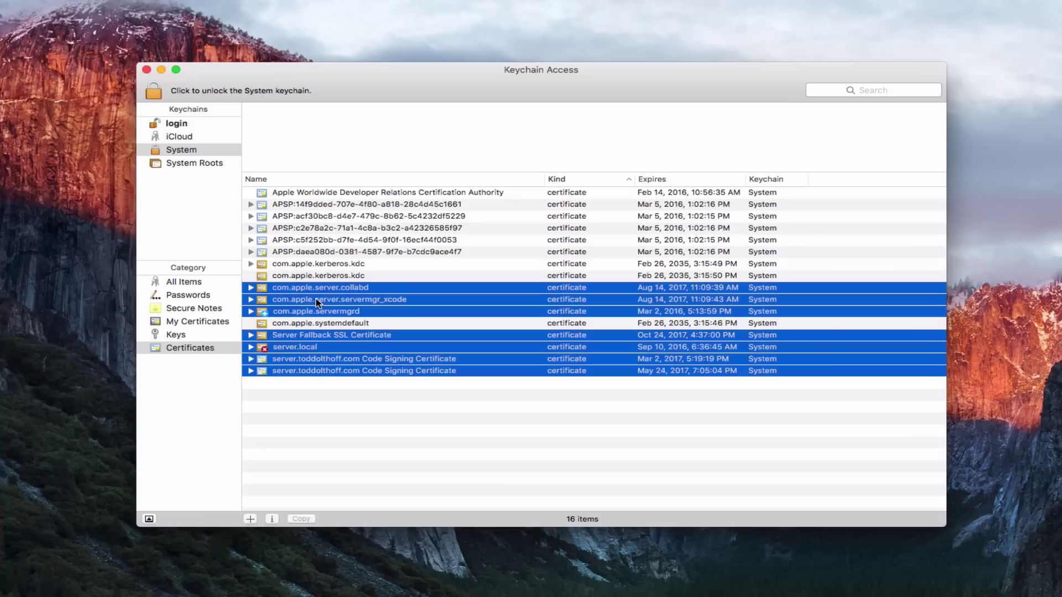
Delete the seven selected certificates, authorising each prompt with the account password
{"action": "right_click", "coordinate": [351, 304]}
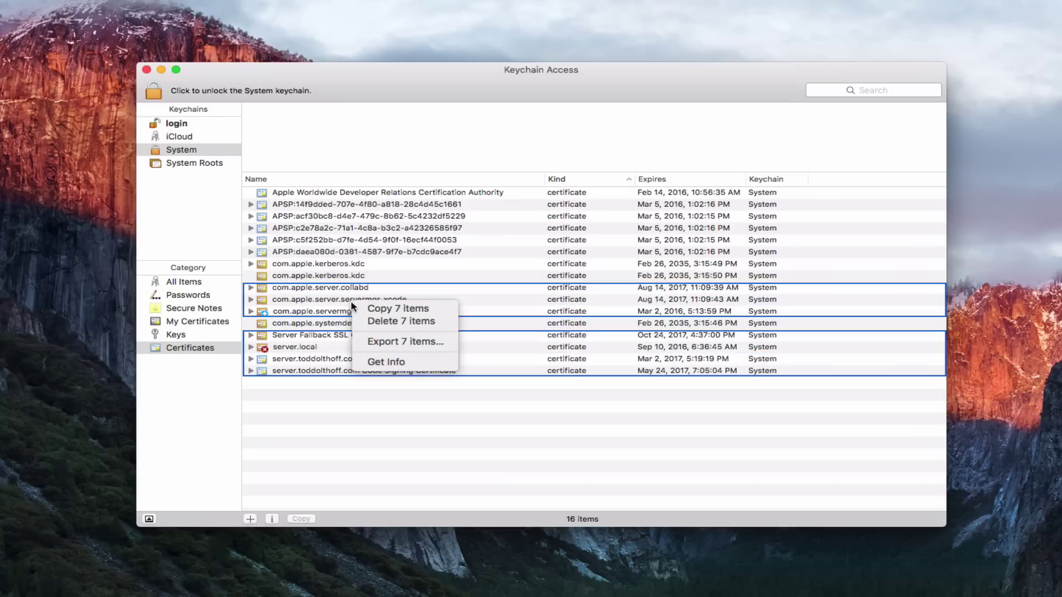
{"action": "left_click", "coordinate": [391, 326]}
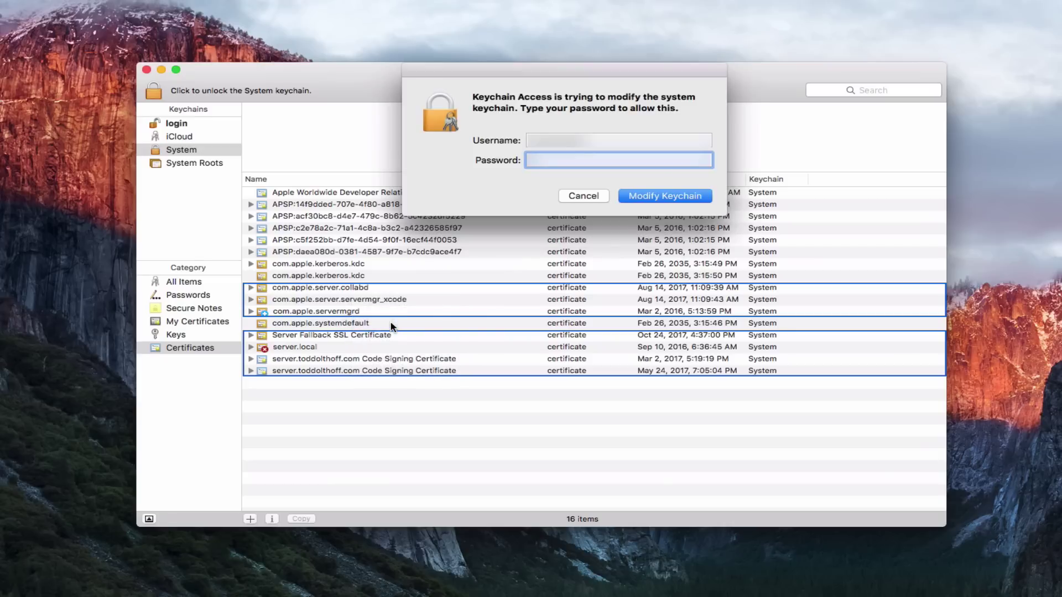
{"action": "type", "text": "••••••••"}
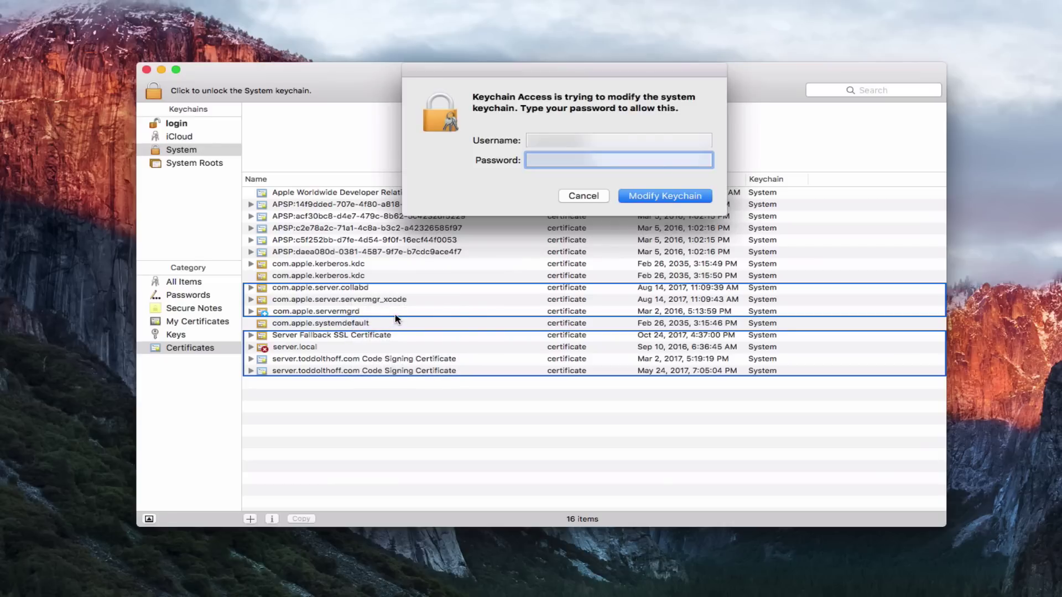
{"action": "key", "text": "Return"}
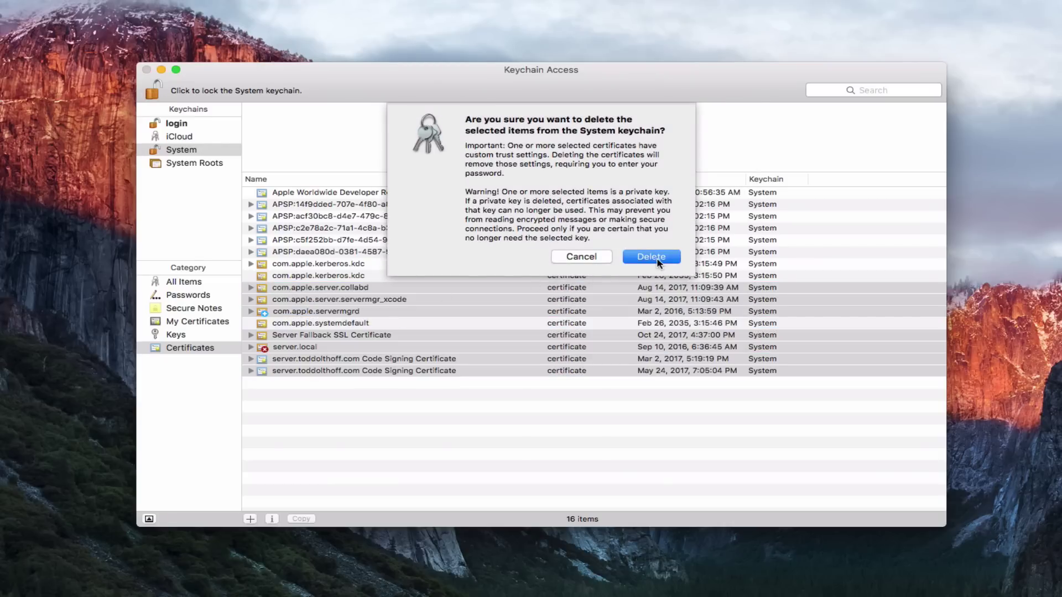
{"action": "left_click", "coordinate": [654, 256]}
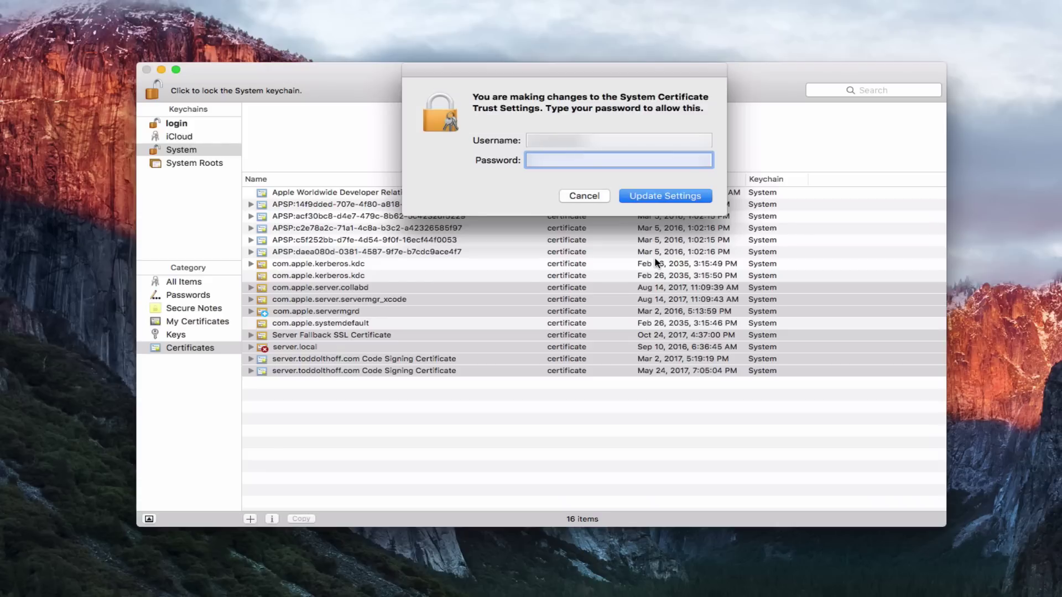
{"action": "type", "text": "••••••••"}
{"action": "left_click", "coordinate": [676, 200]}
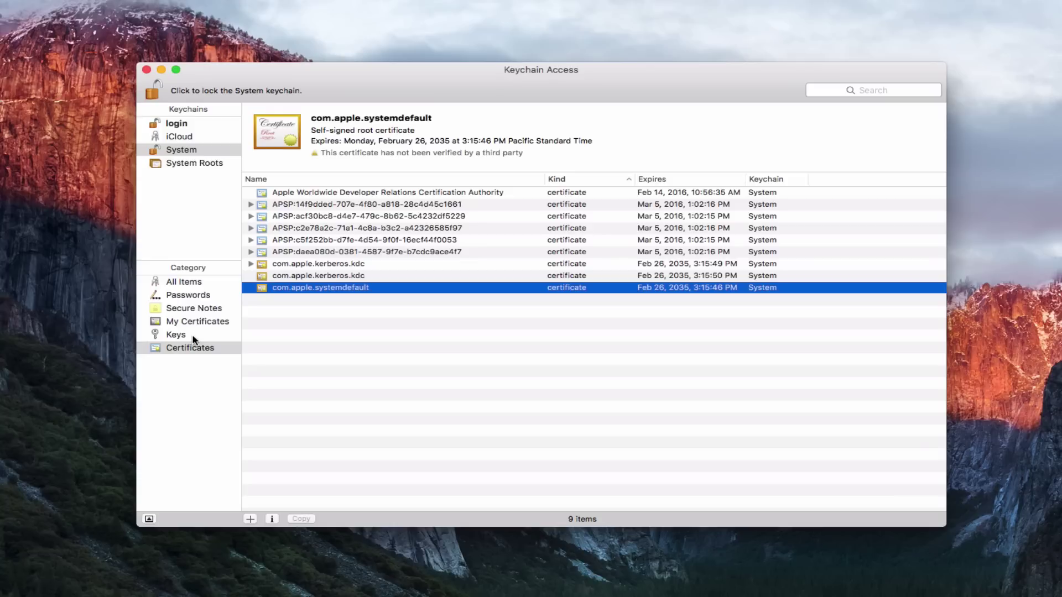
Drag the Server app from the Trash into Applications, authorising with the admin password
{"action": "left_click", "coordinate": [164, 70]}
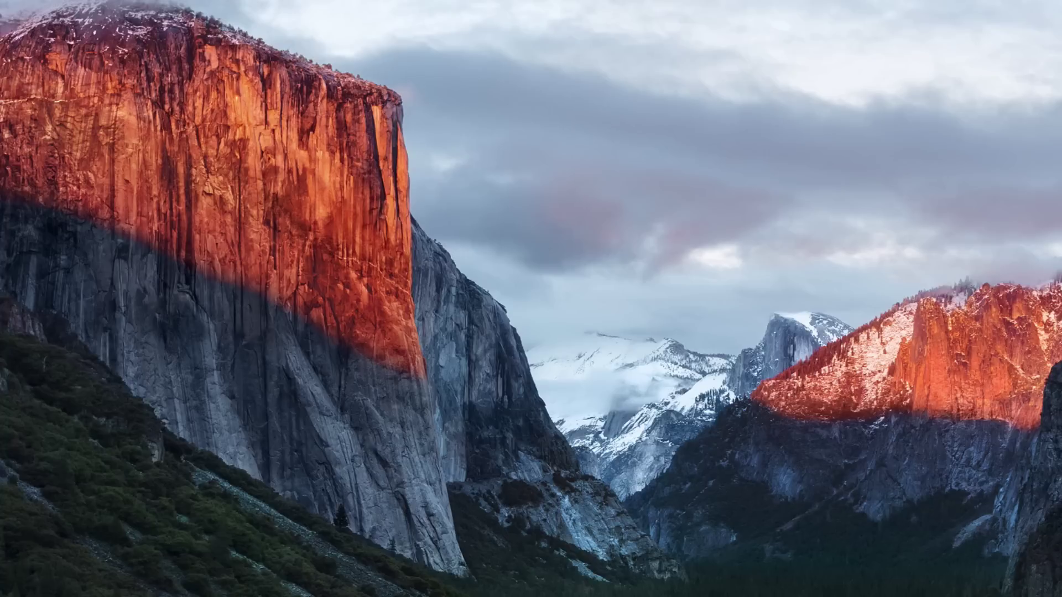
{"action": "left_click", "coordinate": [843, 588]}
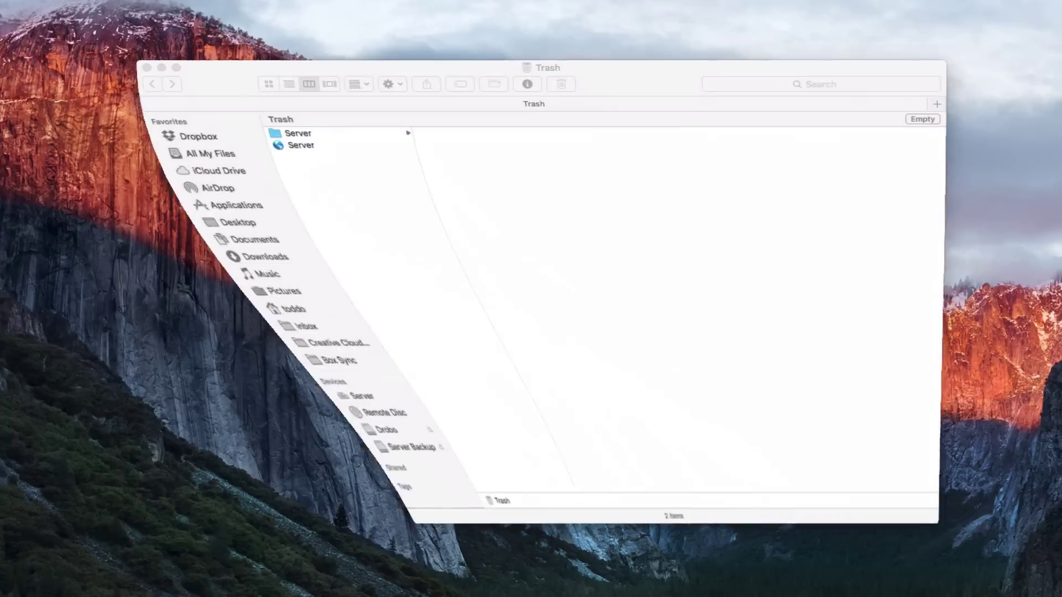
{"action": "left_click", "coordinate": [287, 146]}
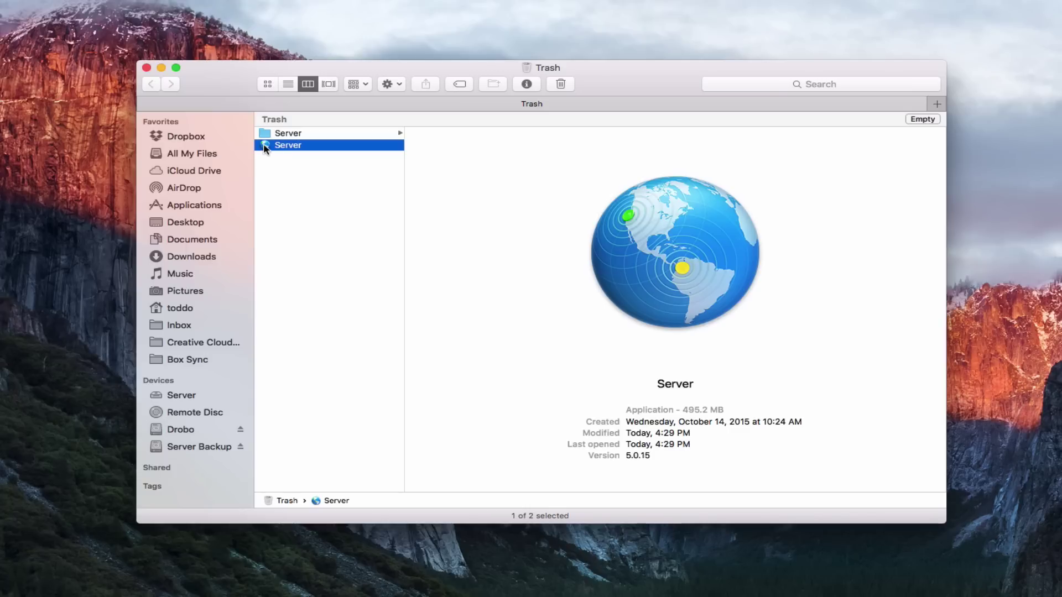
{"action": "left_click_drag", "start_coordinate": [265, 147], "coordinate": [188, 207]}
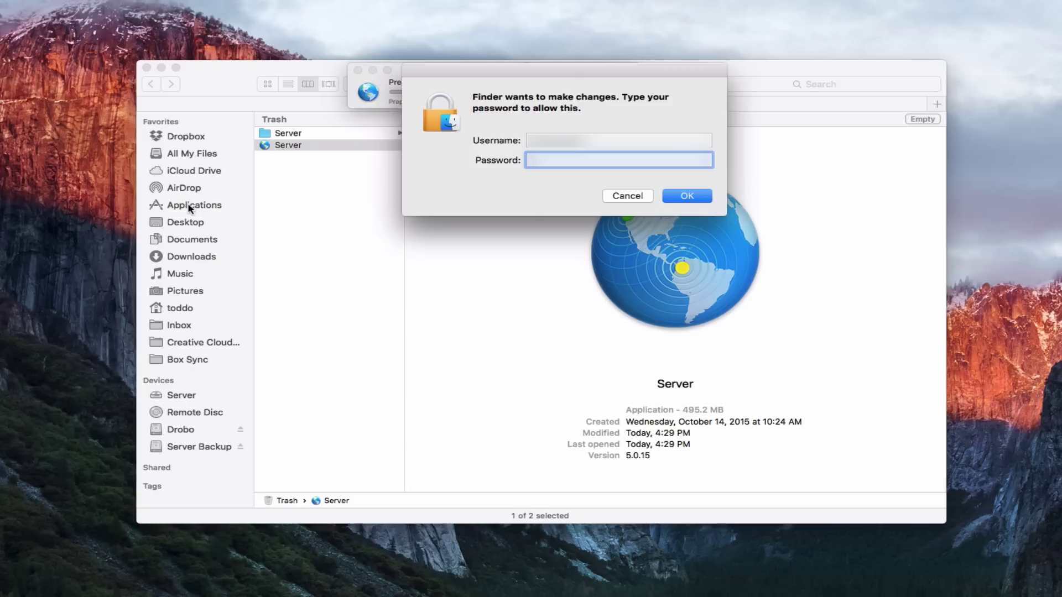
{"action": "type", "text": "password"}
{"action": "left_click", "coordinate": [680, 196]}
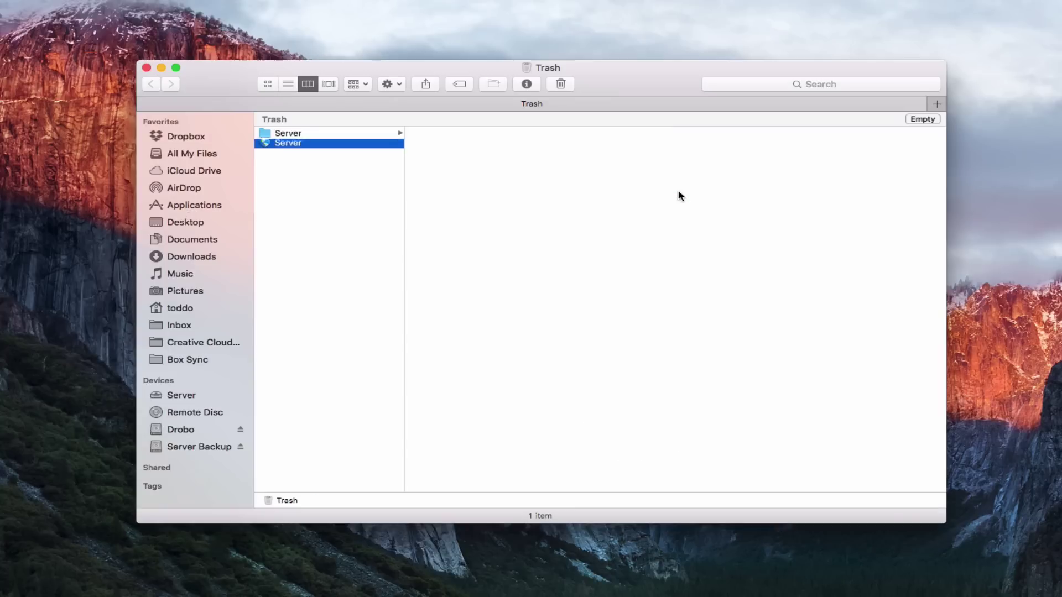
{"action": "left_click", "coordinate": [200, 205]}
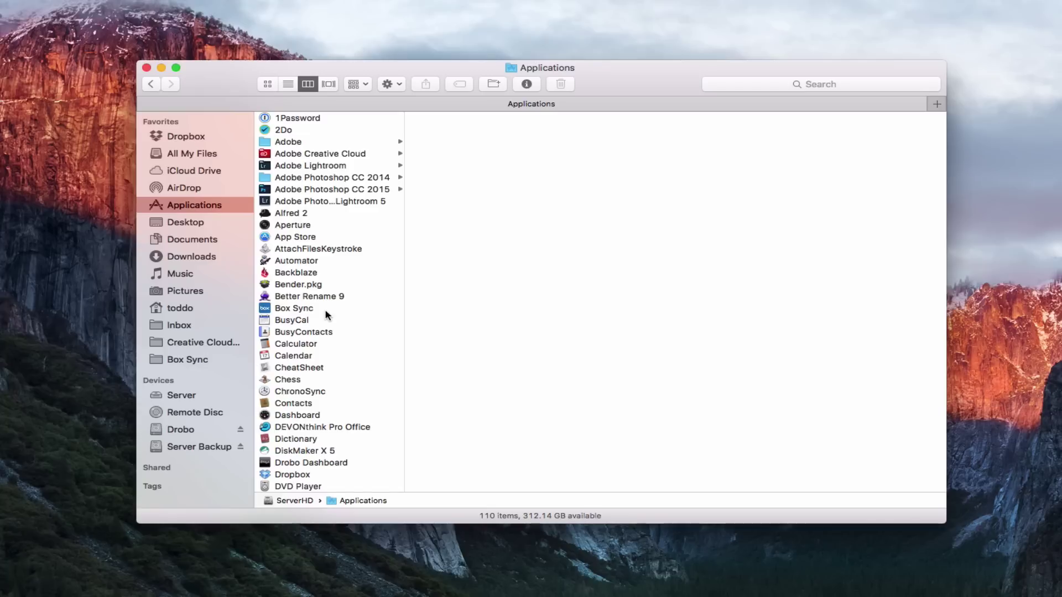
Scroll the Applications list and select the Server app to confirm it's there
{"action": "scroll", "coordinate": [326, 315], "scroll_direction": "down", "scroll_amount": 5}
{"action": "scroll", "coordinate": [326, 315], "scroll_direction": "down", "scroll_amount": 10}
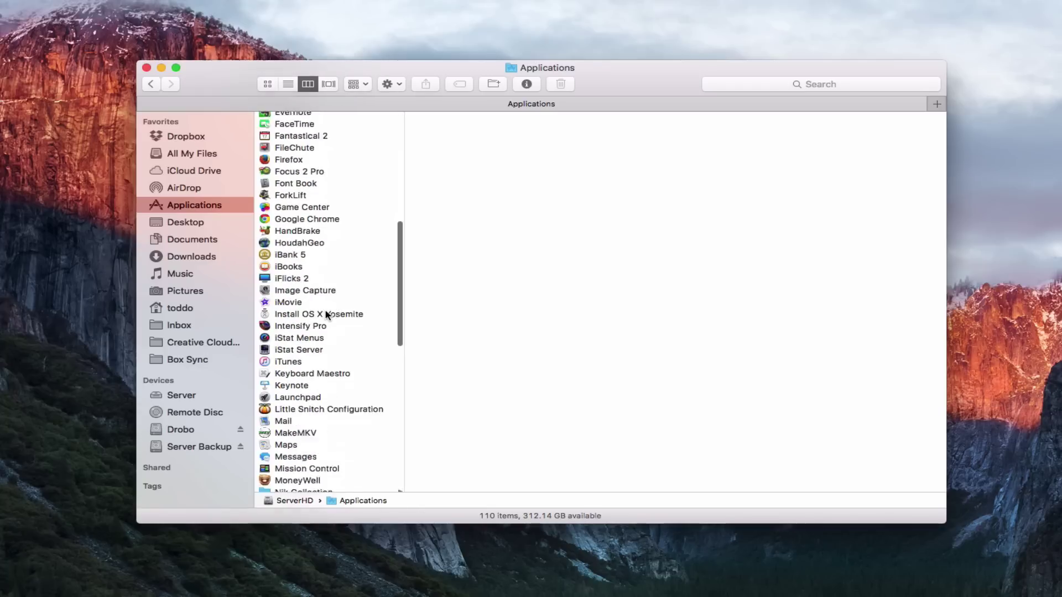
{"action": "scroll", "coordinate": [325, 312], "scroll_direction": "down", "scroll_amount": 5}
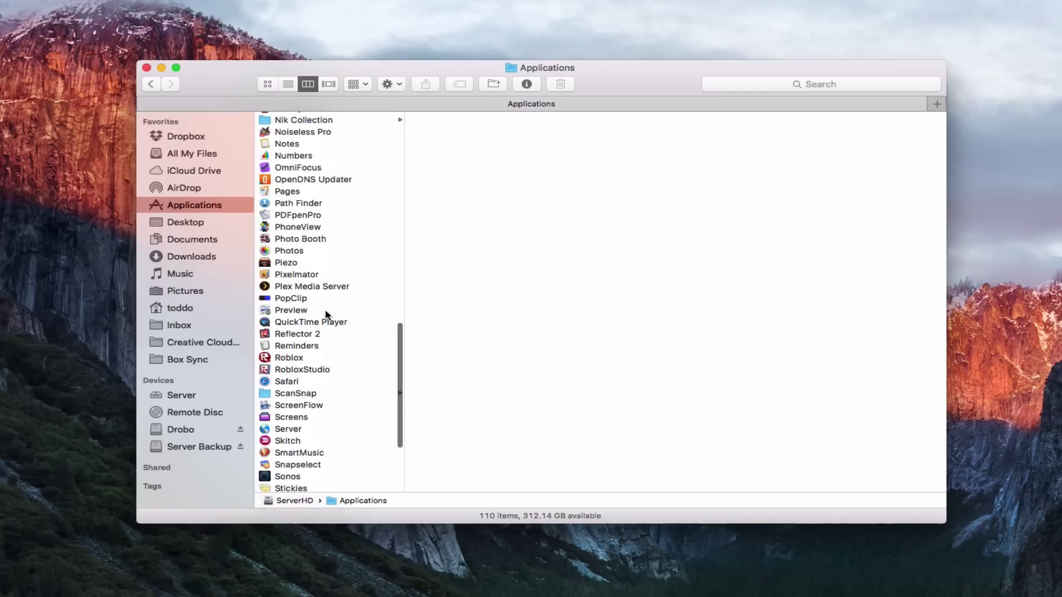
{"action": "left_click", "coordinate": [291, 430]}
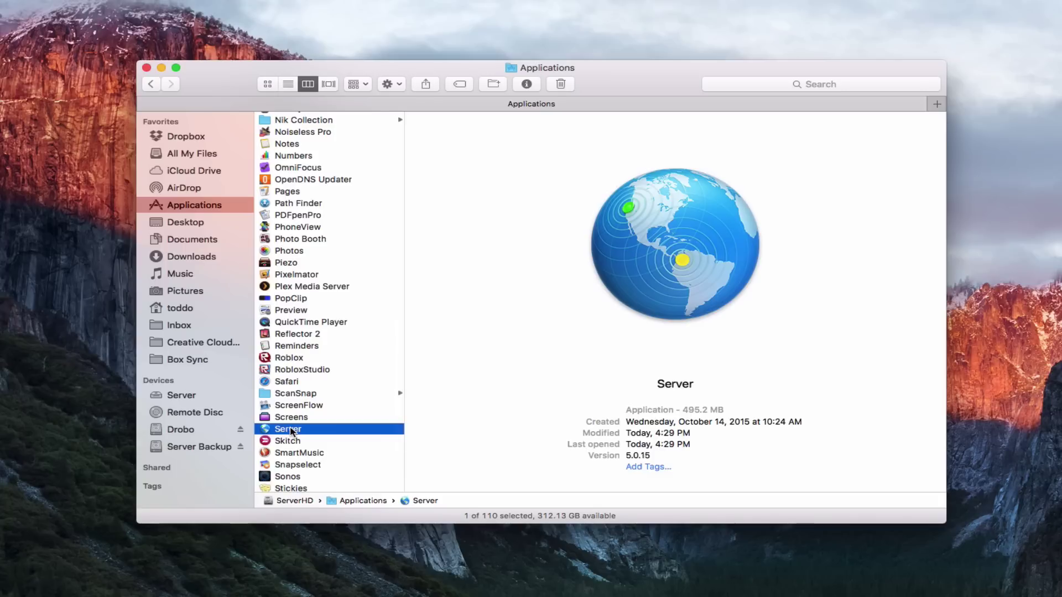